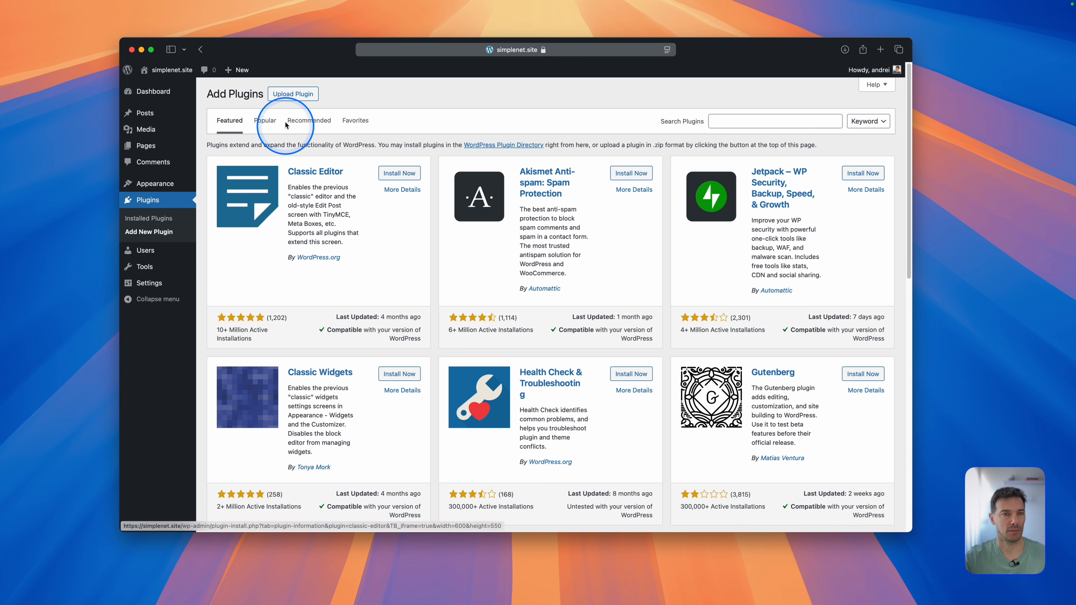
# Search the plugin directory for litespeed and install the LiteSpeed Cache plugin.
pyautogui.click(728, 123)
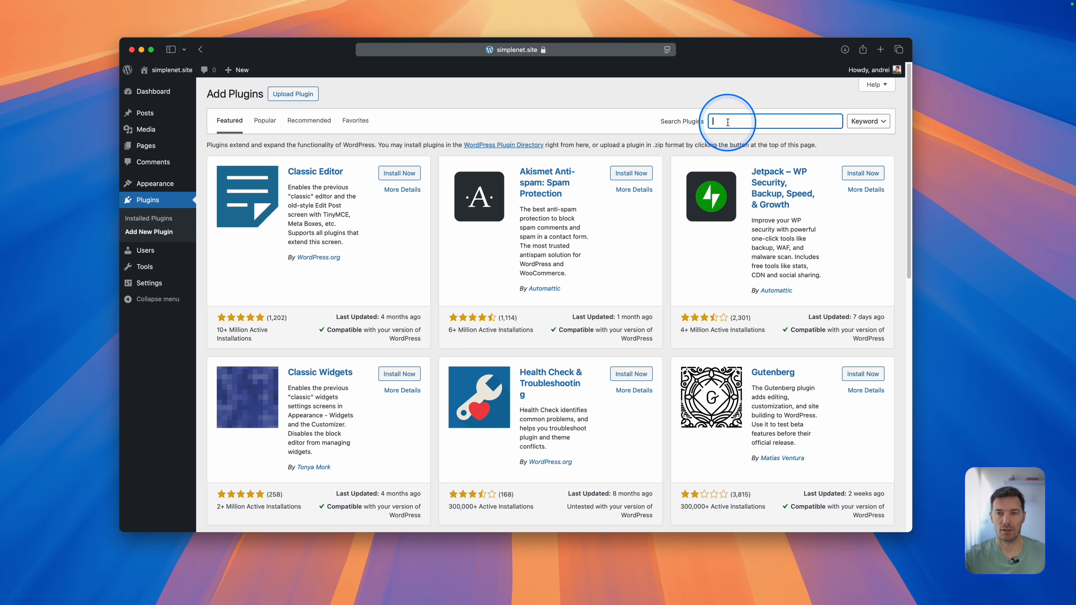
pyautogui.write('litespeed')
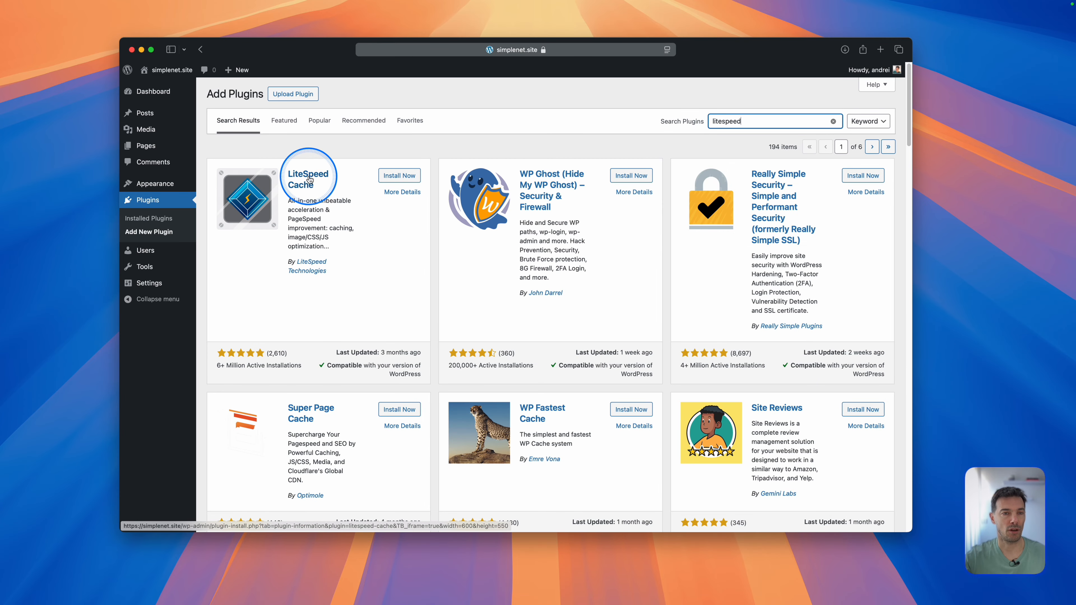
pyautogui.click(401, 176)
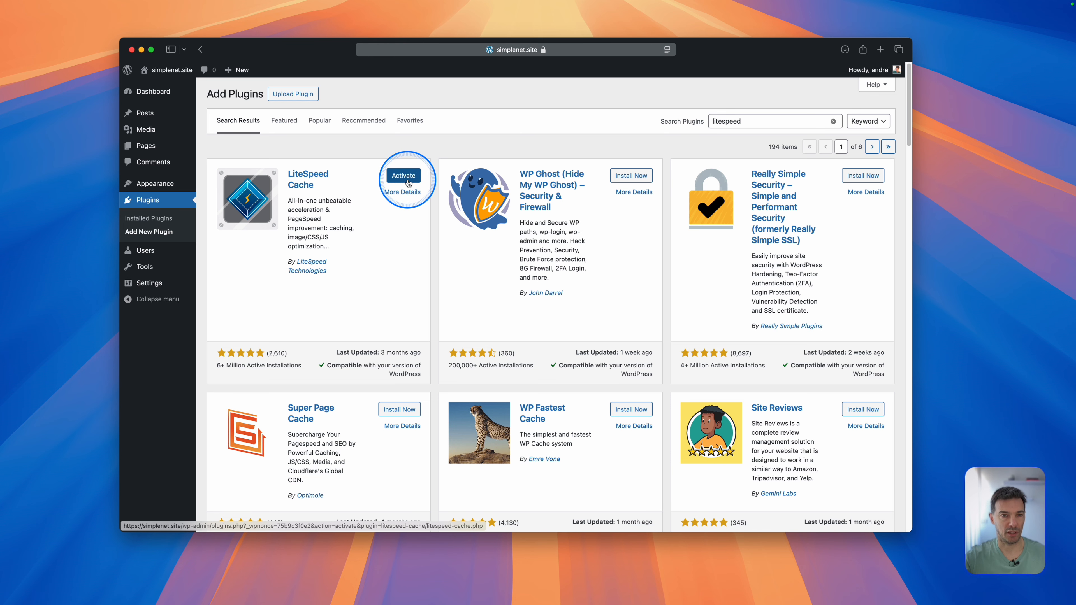
# Bring up the private browser window showing simplenet.site, reposition it, and look over the homepage content.
pyautogui.moveTo(757, 603)
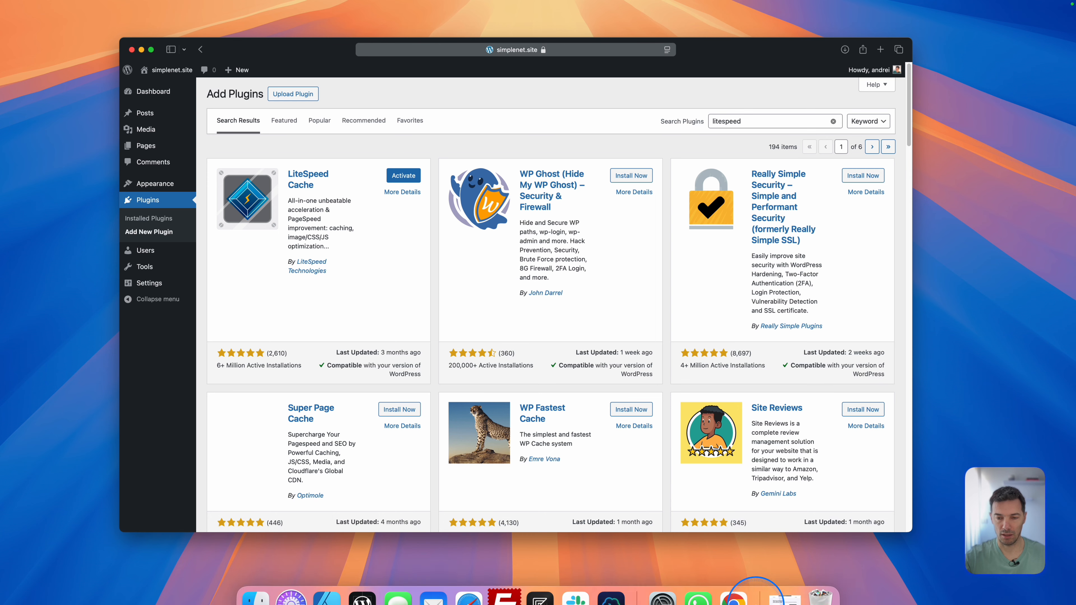
pyautogui.click(785, 582)
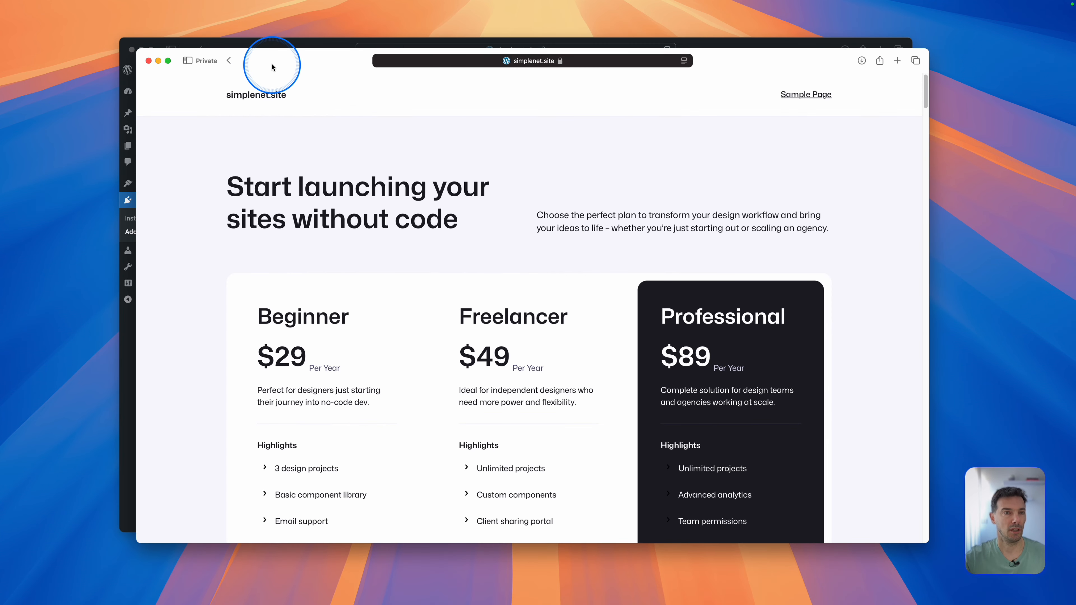
pyautogui.moveTo(272, 63); pyautogui.dragTo(358, 50)
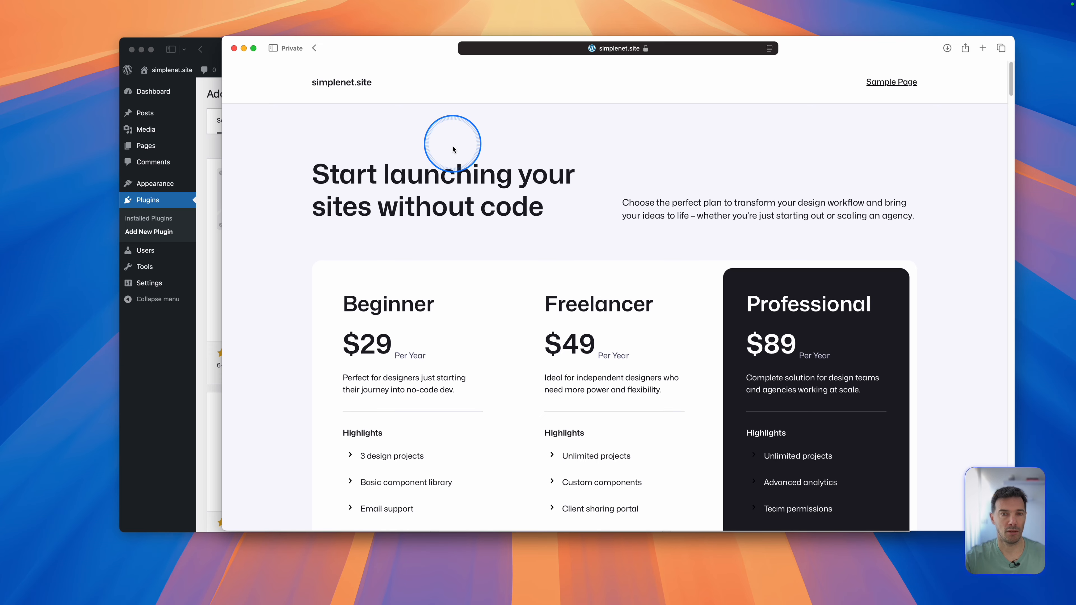
pyautogui.scroll(-10, 675, 269)
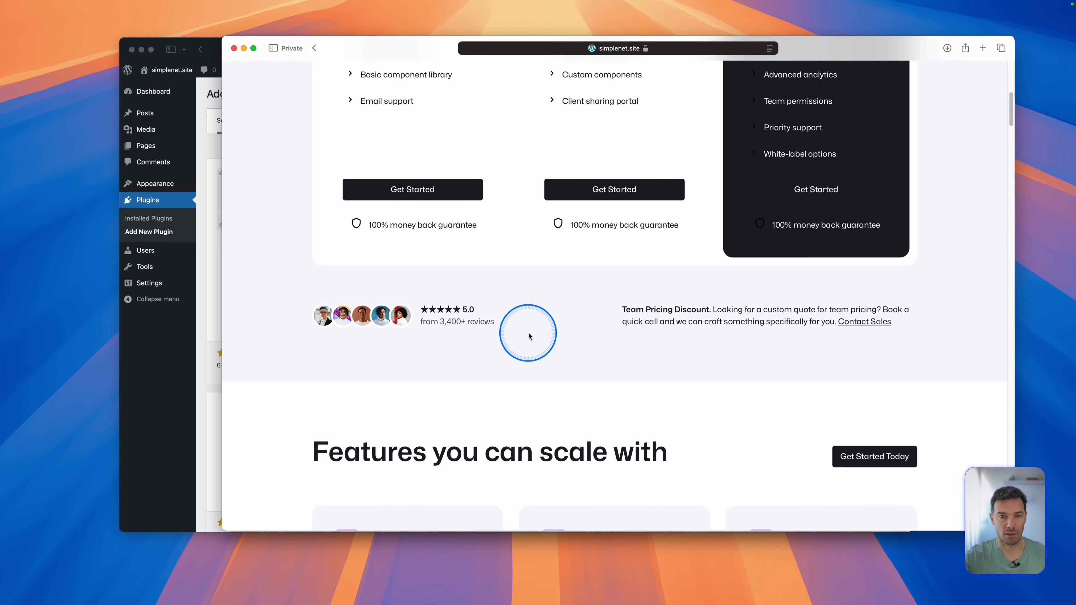
pyautogui.scroll(-10, 530, 335)
pyautogui.scroll(16, 608, 327)
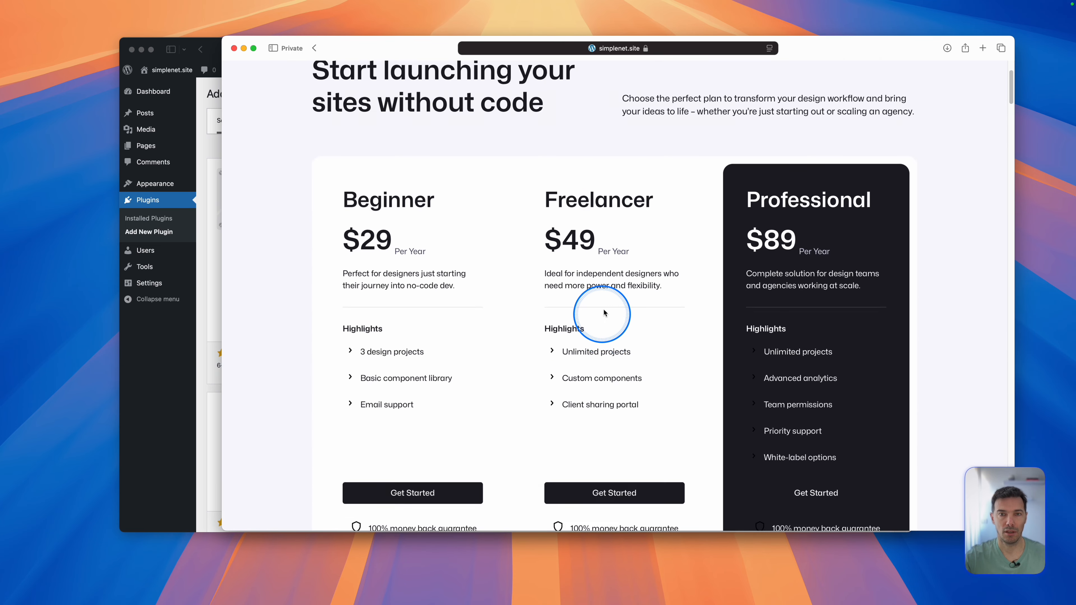
pyautogui.scroll(3, 605, 313)
# Inspect the homepage's network activity and reload it three times to measure its load time without caching.
pyautogui.rightClick(460, 132)
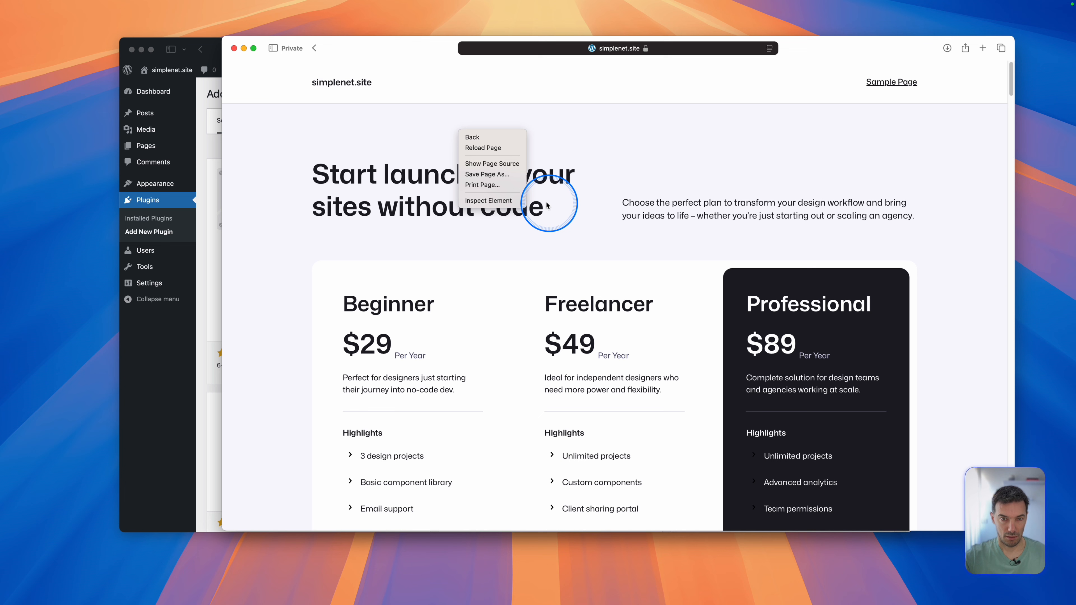
pyautogui.click(492, 200)
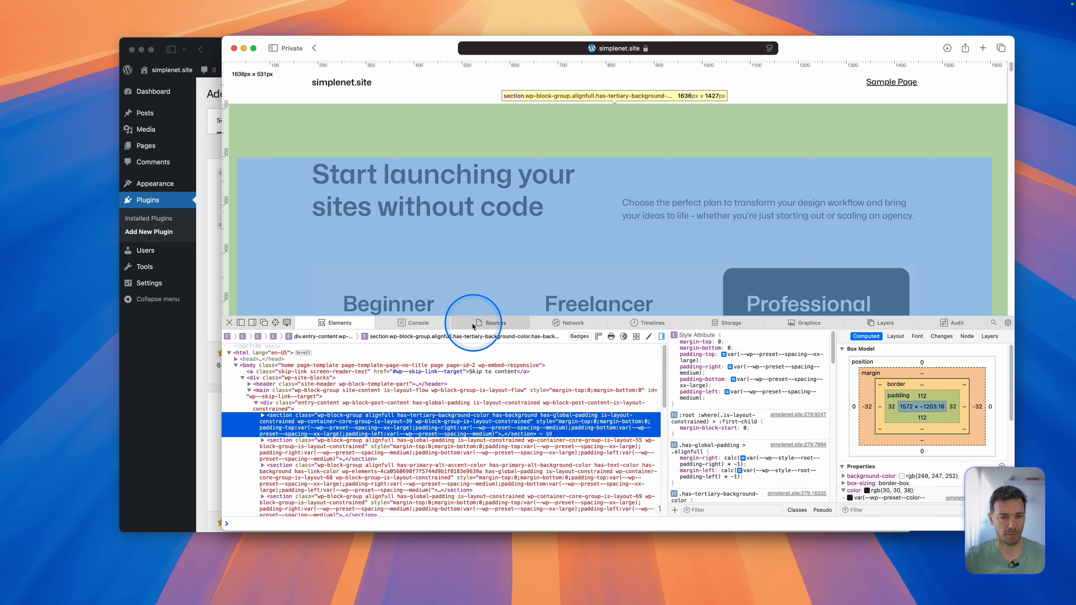
pyautogui.click(567, 323)
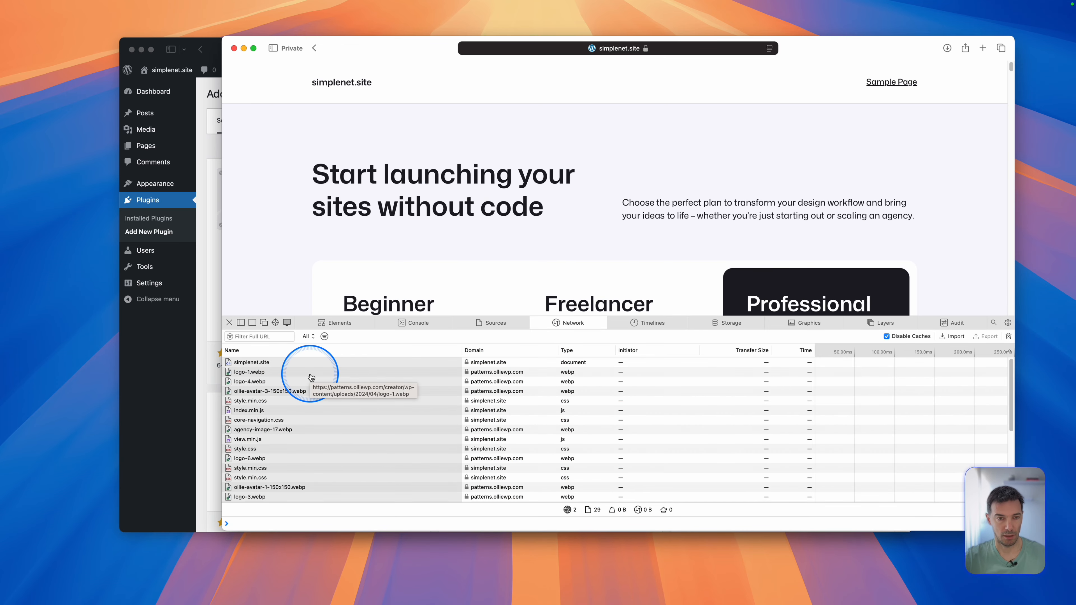
pyautogui.press('super+r')
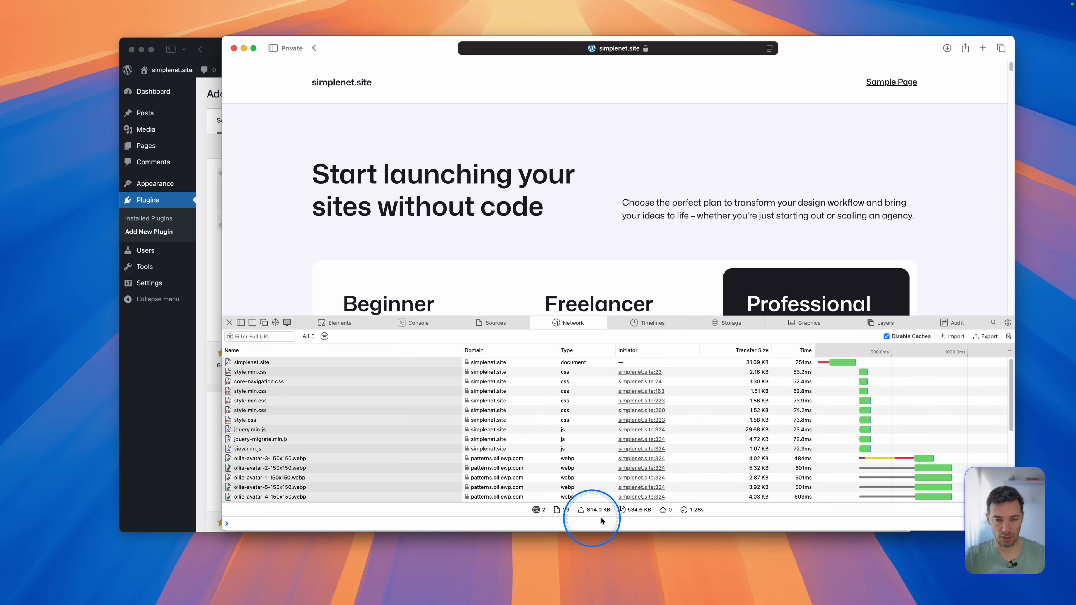
pyautogui.press('super+r')
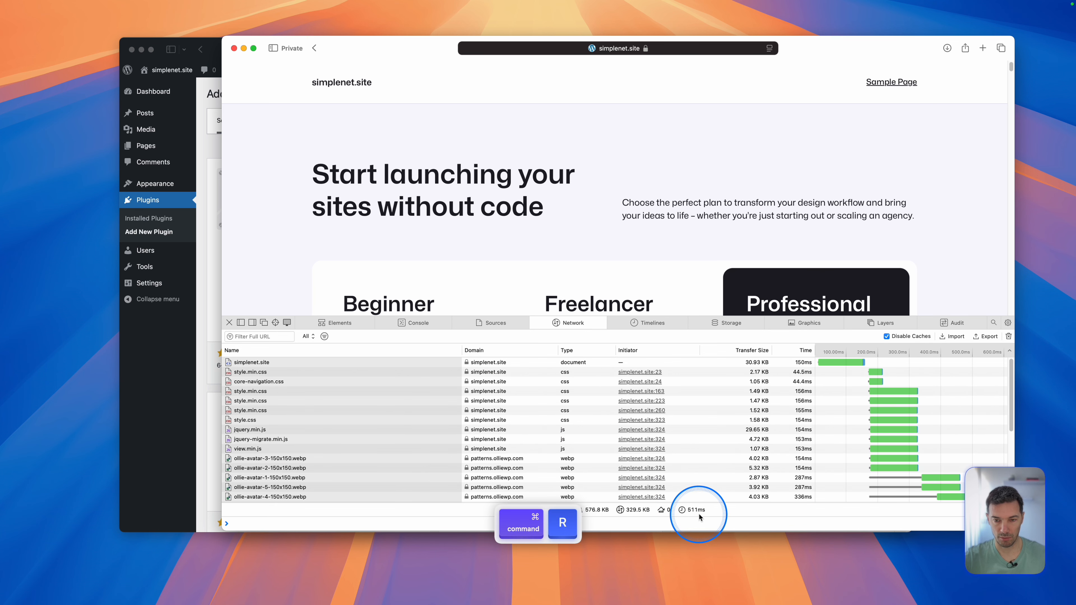
pyautogui.press('super+r')
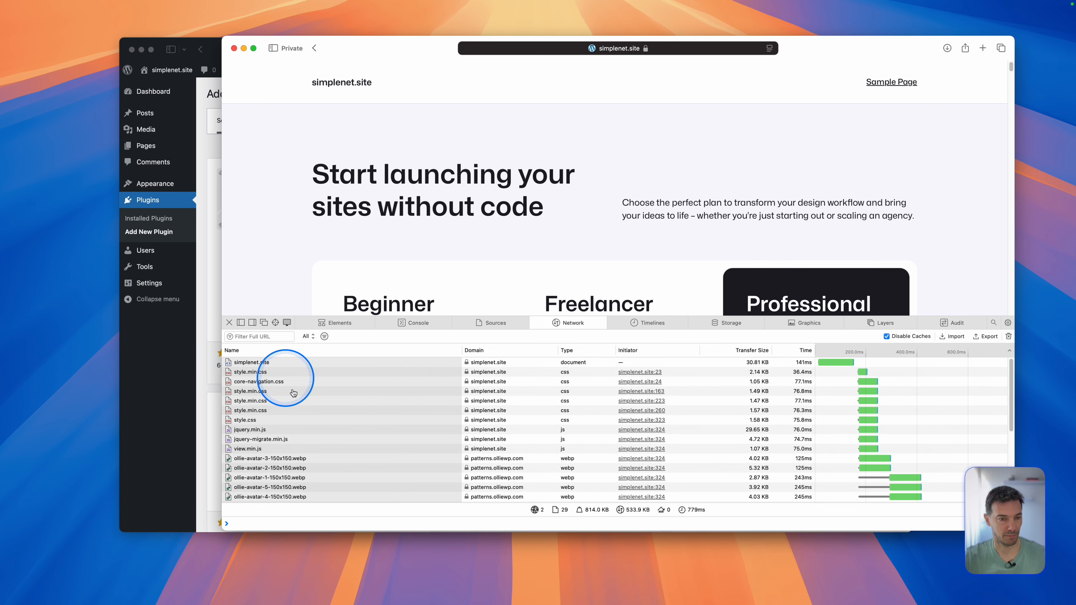
# Examine the list of CSS, script, image and font files requested by the homepage.
pyautogui.scroll(-2, 295, 458)
pyautogui.scroll(-6, 296, 458)
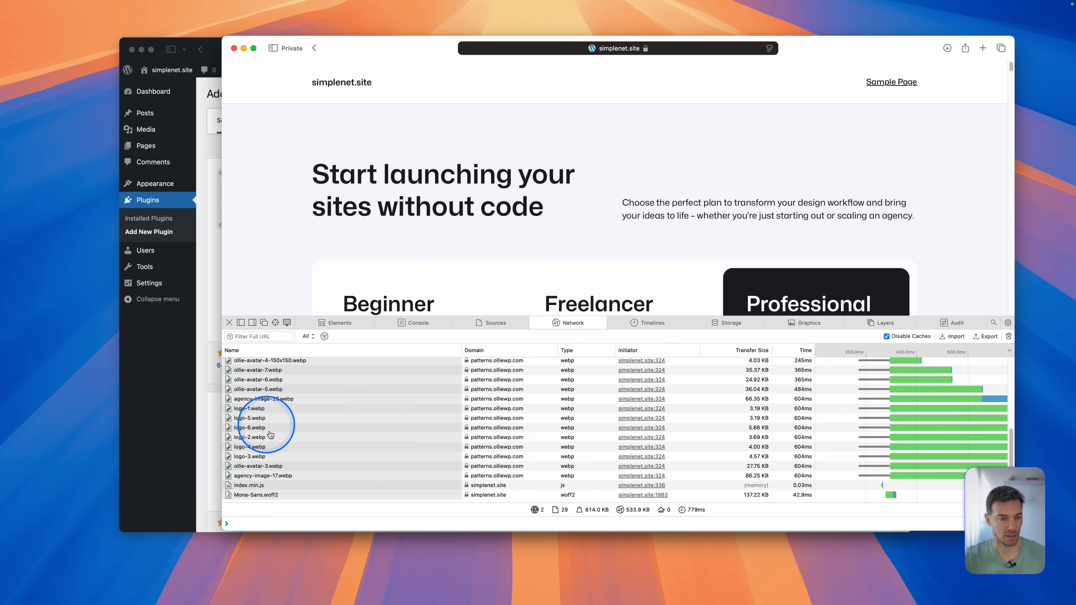
pyautogui.scroll(8, 284, 389)
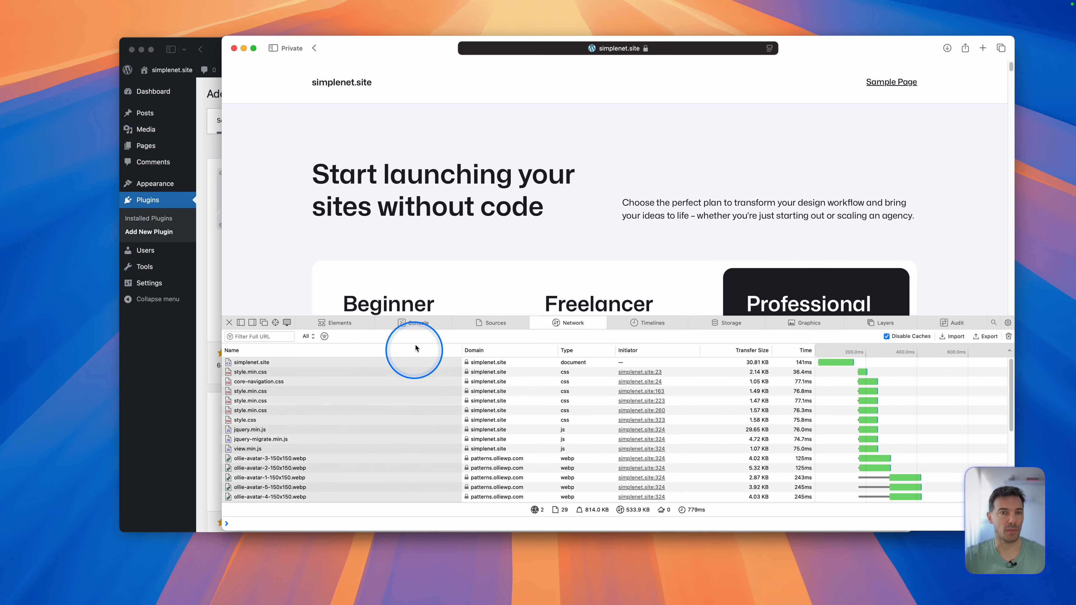
# Minimize the private window, activate the LiteSpeed Cache plugin and open its settings.
pyautogui.click(244, 48)
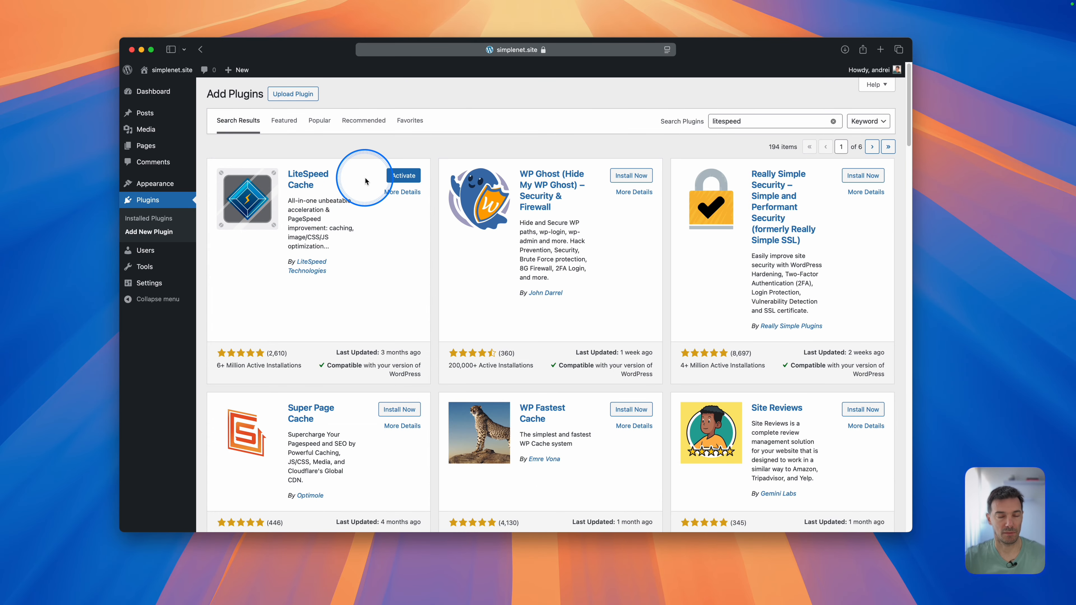
pyautogui.click(403, 176)
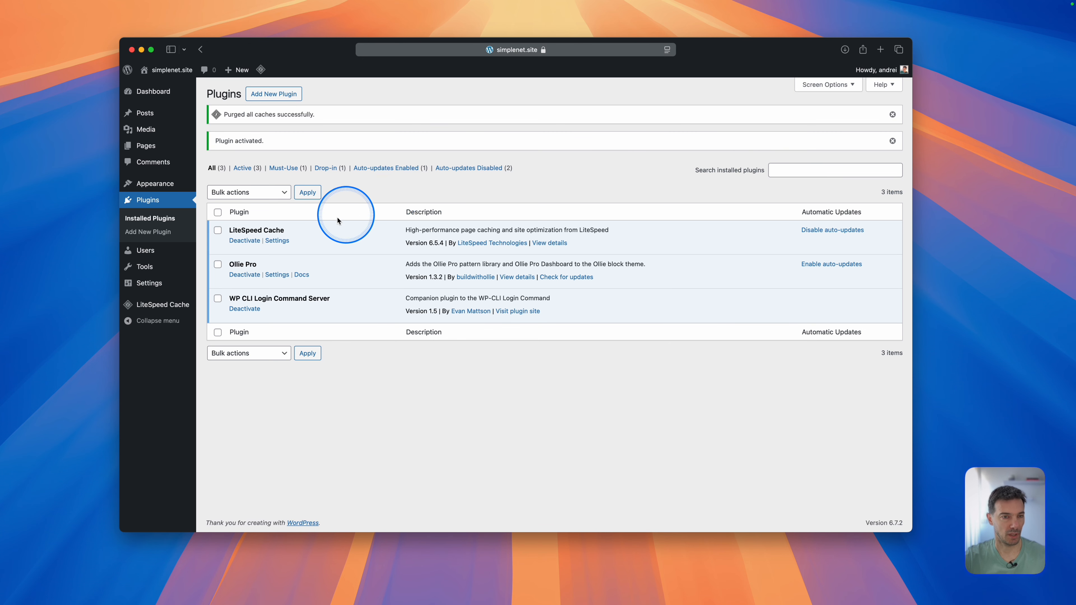
pyautogui.click(278, 241)
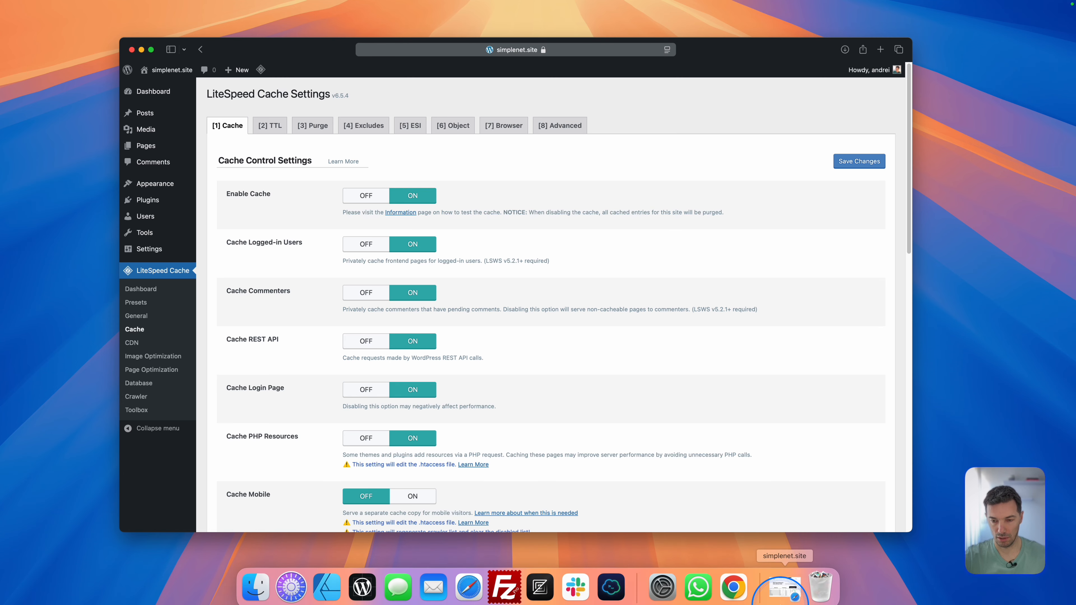
# Restore the private window and reload the homepage twice to measure its load time with caching active.
pyautogui.click(786, 585)
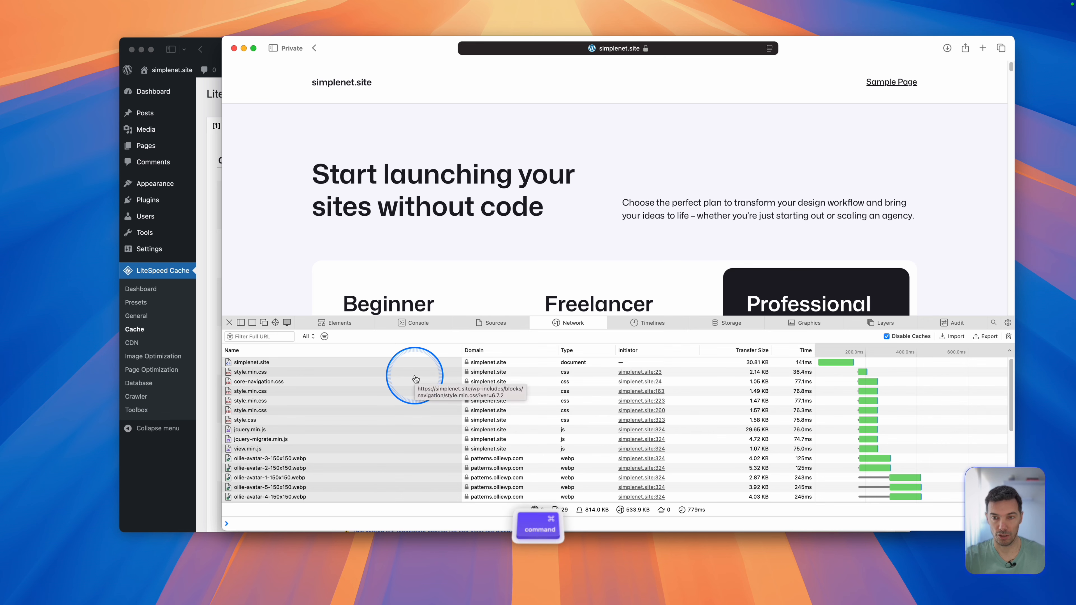
pyautogui.press('super+r')
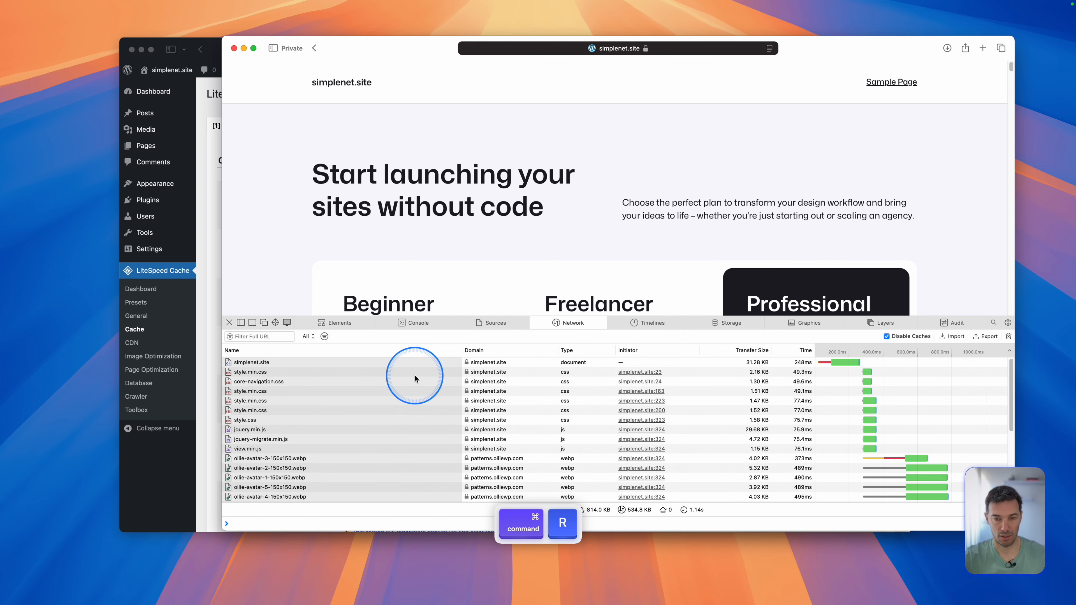
pyautogui.press('super+r')
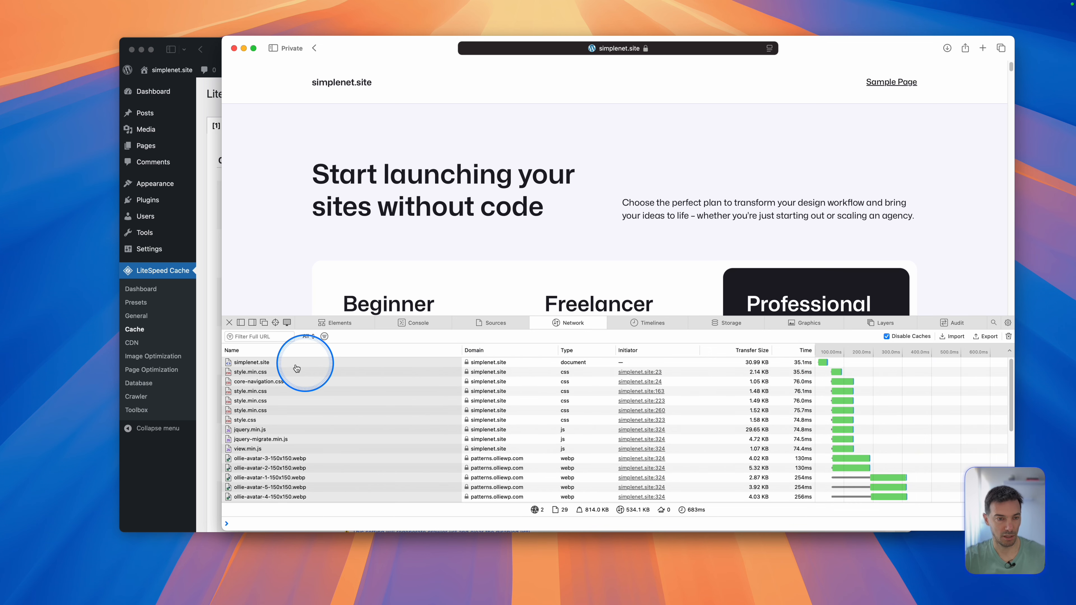
# Check the x-litespeed-cache response header of the simplenet.site document request, and close the request details.
pyautogui.click(279, 364)
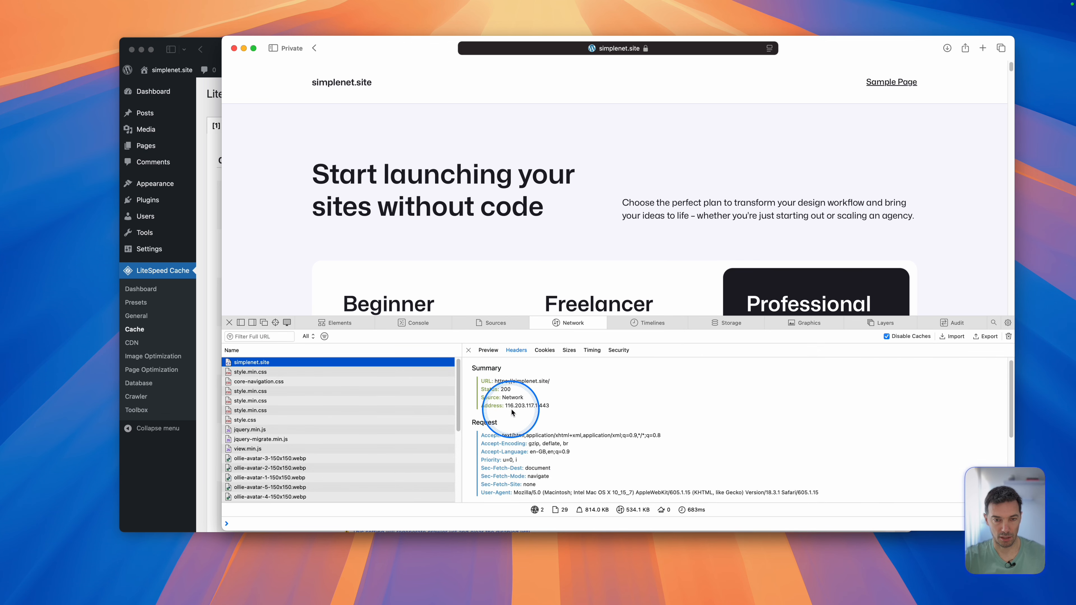
pyautogui.scroll(-5, 511, 416)
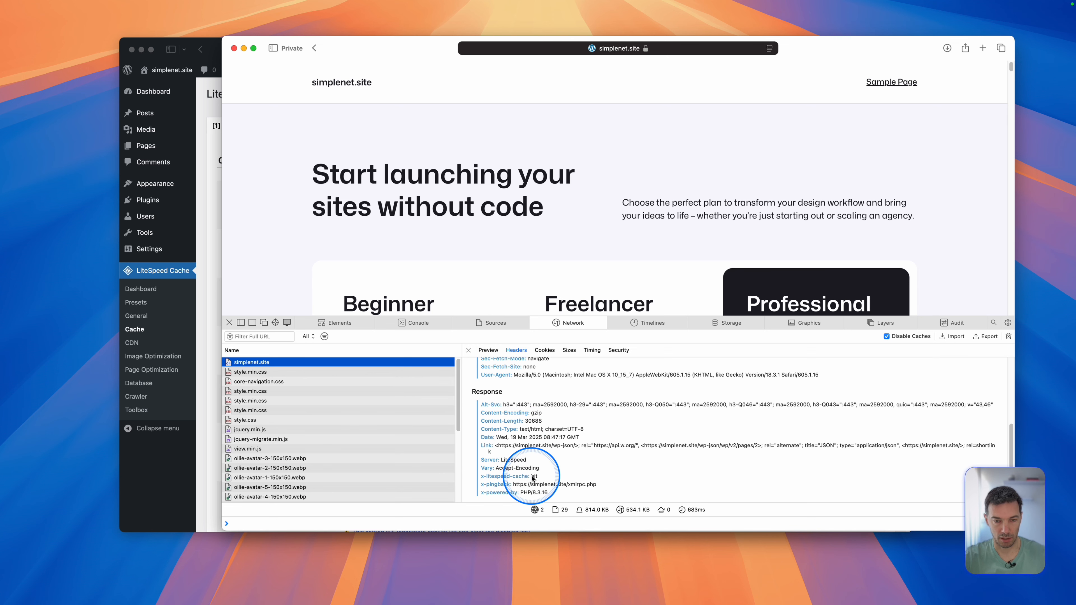
pyautogui.doubleClick(535, 477)
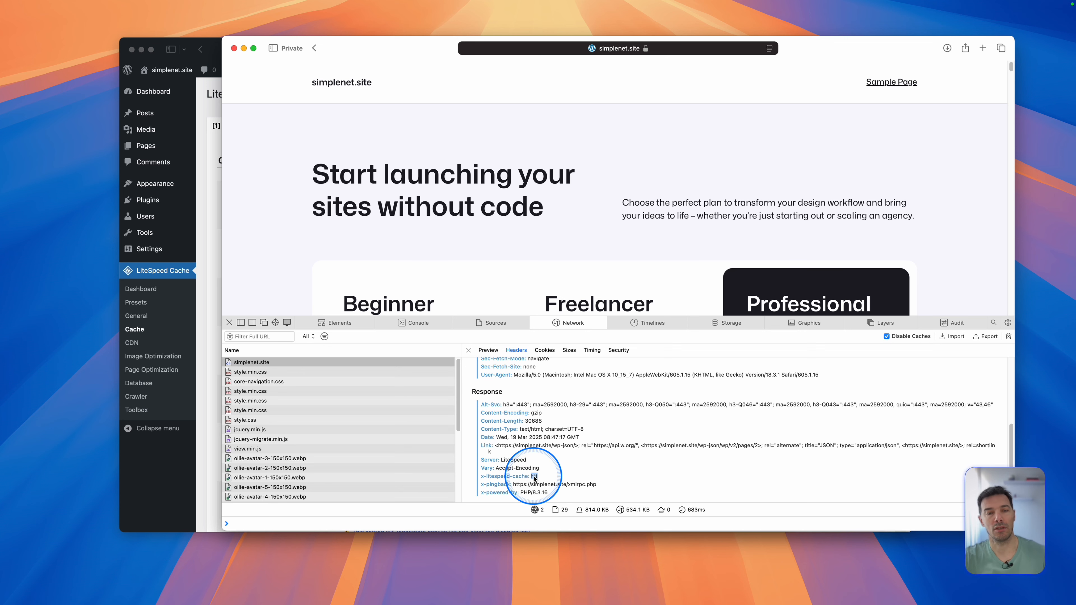
pyautogui.click(469, 350)
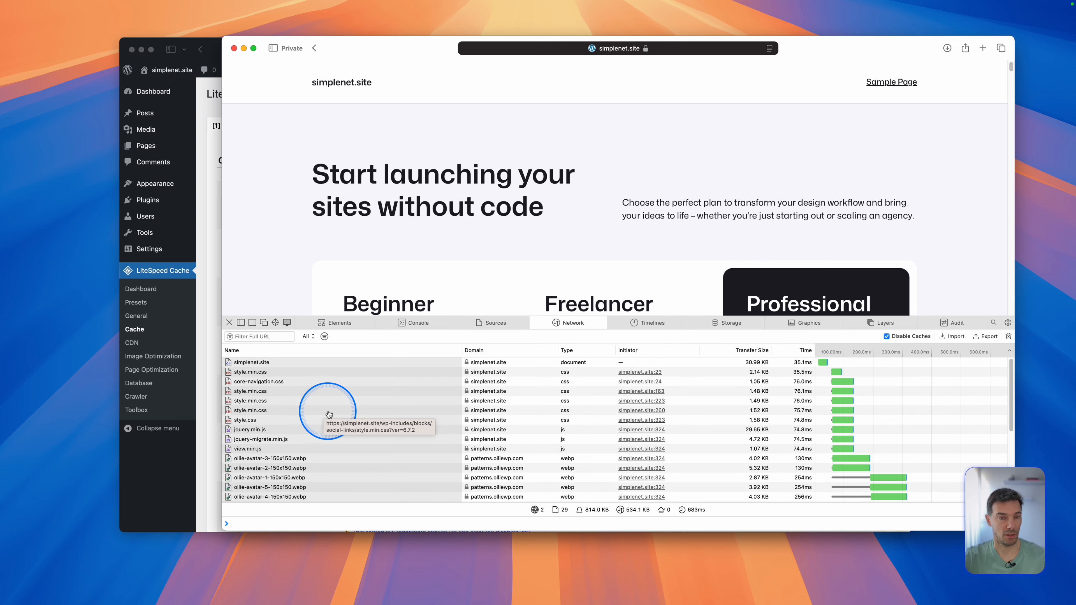
# Return to the WordPress admin, view the LiteSpeed Cache presets, and request a domain key in the General settings.
pyautogui.click(243, 48)
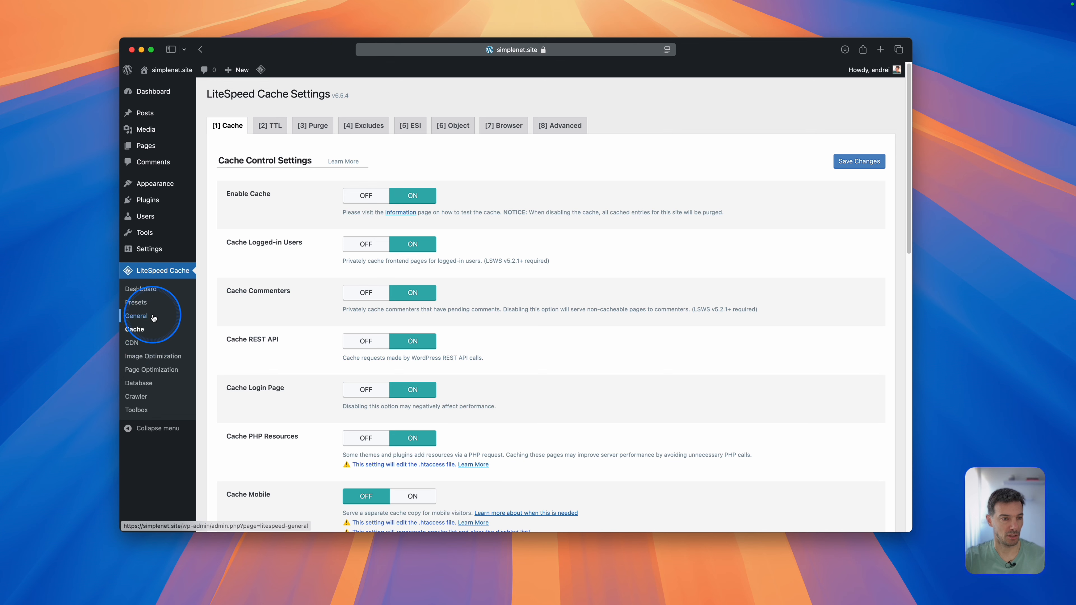
pyautogui.click(147, 306)
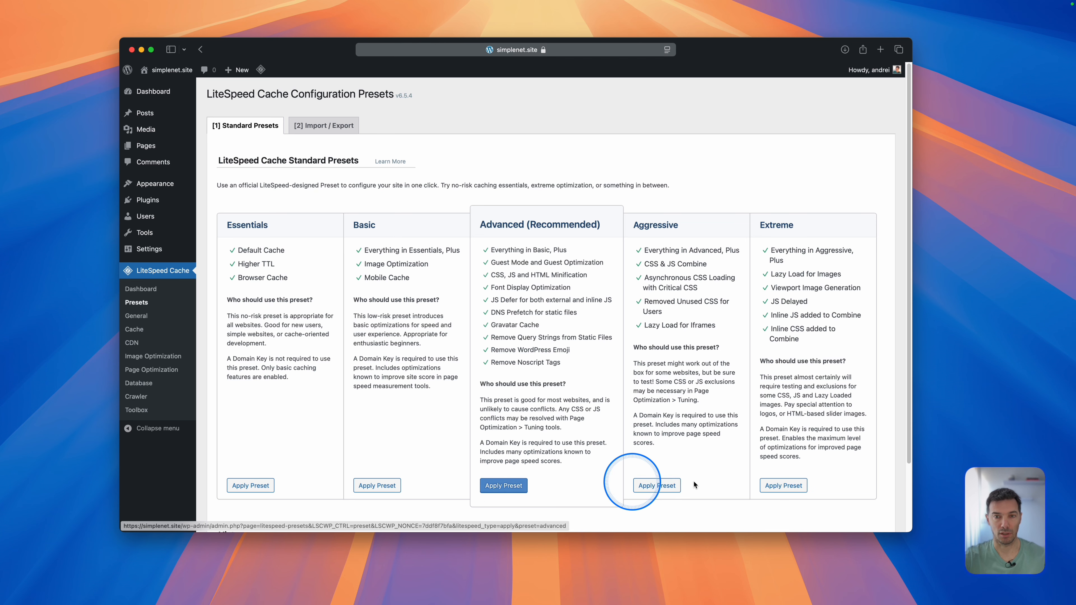
pyautogui.click(137, 316)
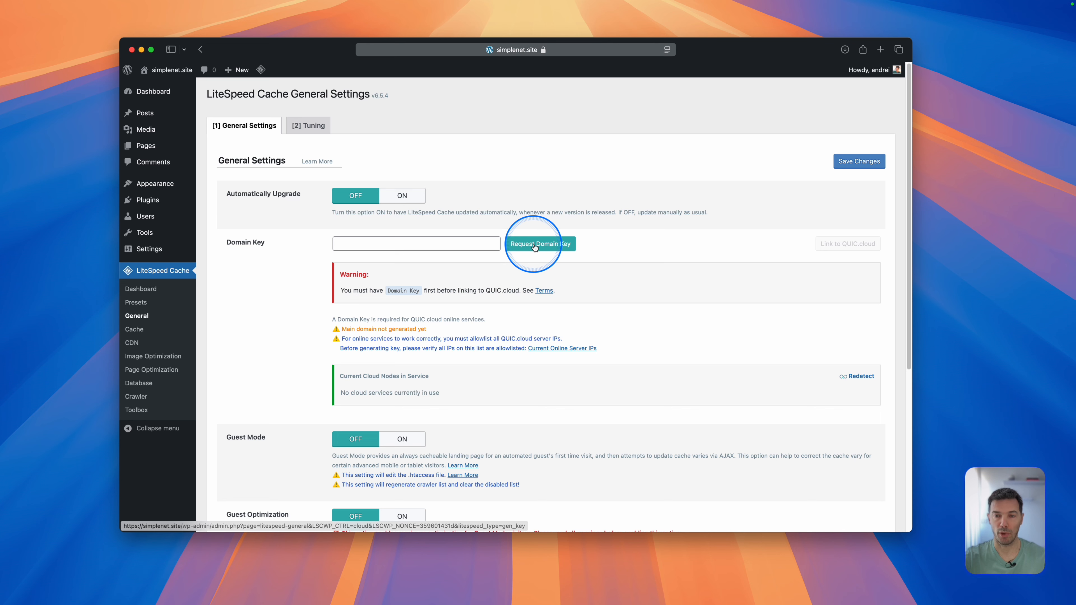
pyautogui.click(562, 245)
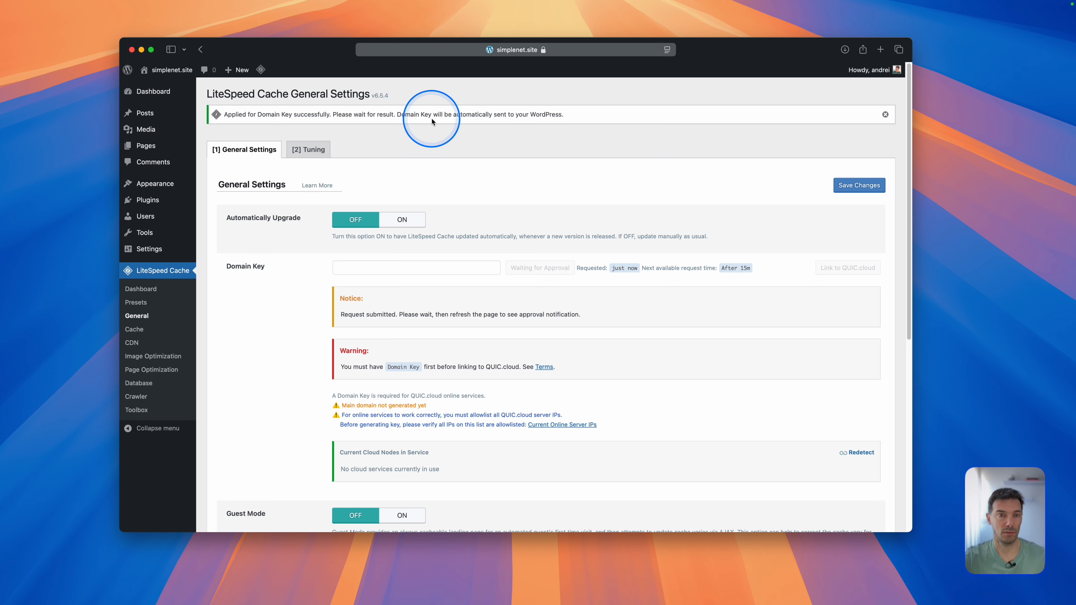
pyautogui.click(492, 291)
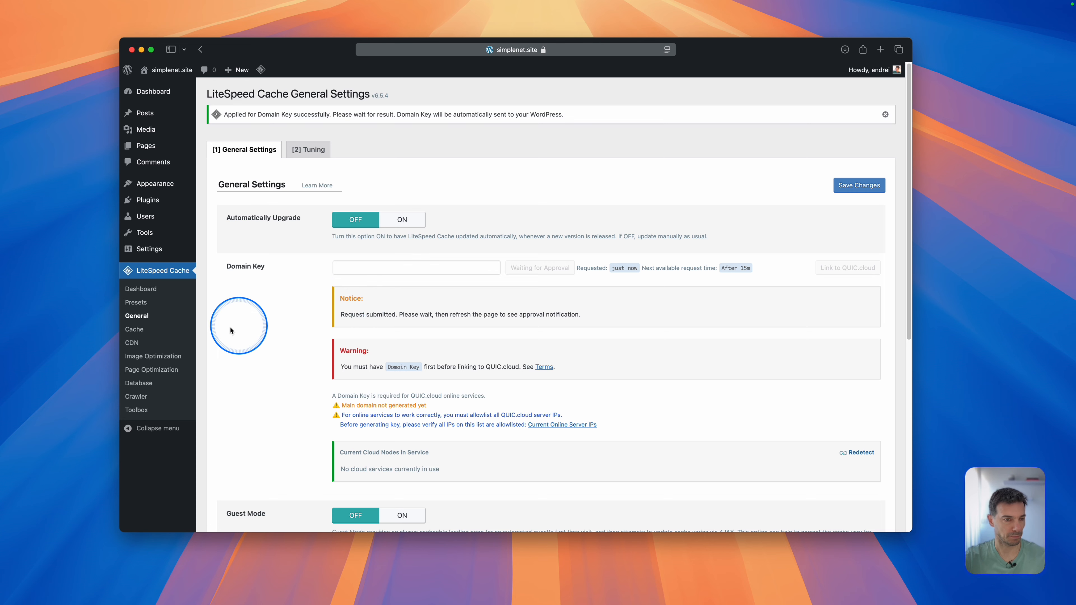
# Review the LiteSpeed Cache control settings and save them with their existing options.
pyautogui.click(177, 335)
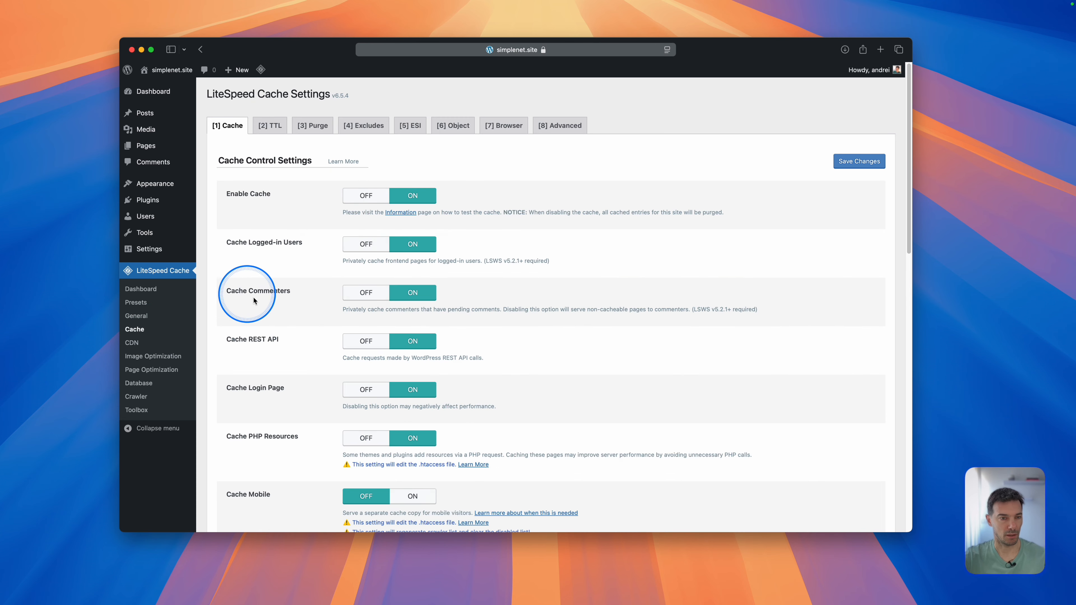
pyautogui.scroll(-5, 280, 301)
pyautogui.scroll(-5, 306, 304)
pyautogui.scroll(10, 304, 305)
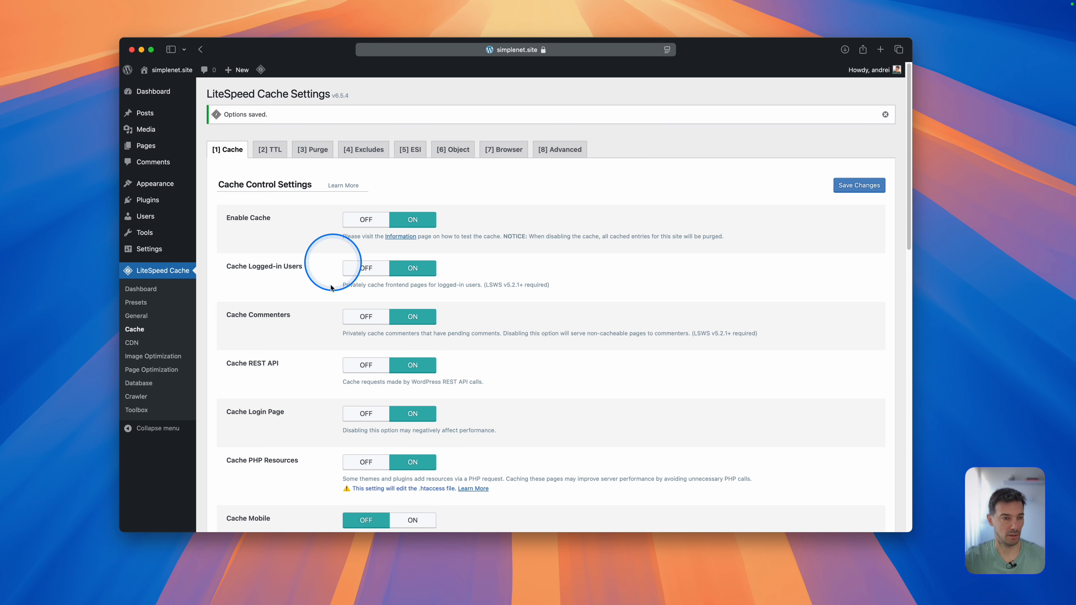
# Look through the LiteSpeed Cache CDN settings, from the QUIC.cloud and CDN mapping options down to the Cloudflare API section.
pyautogui.click(137, 346)
pyautogui.click(316, 243)
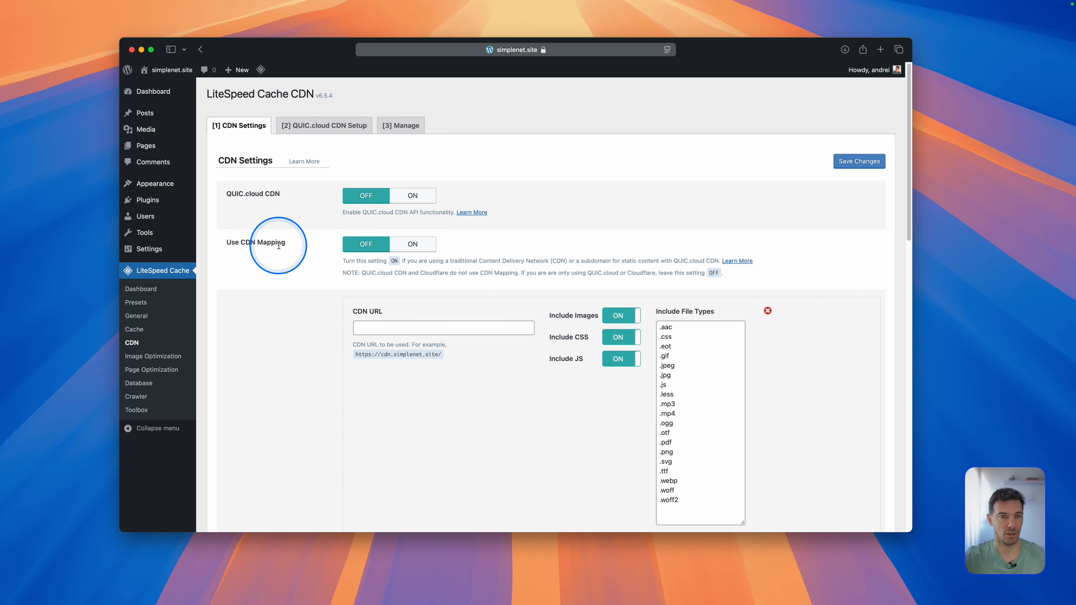
pyautogui.scroll(-15, 496, 278)
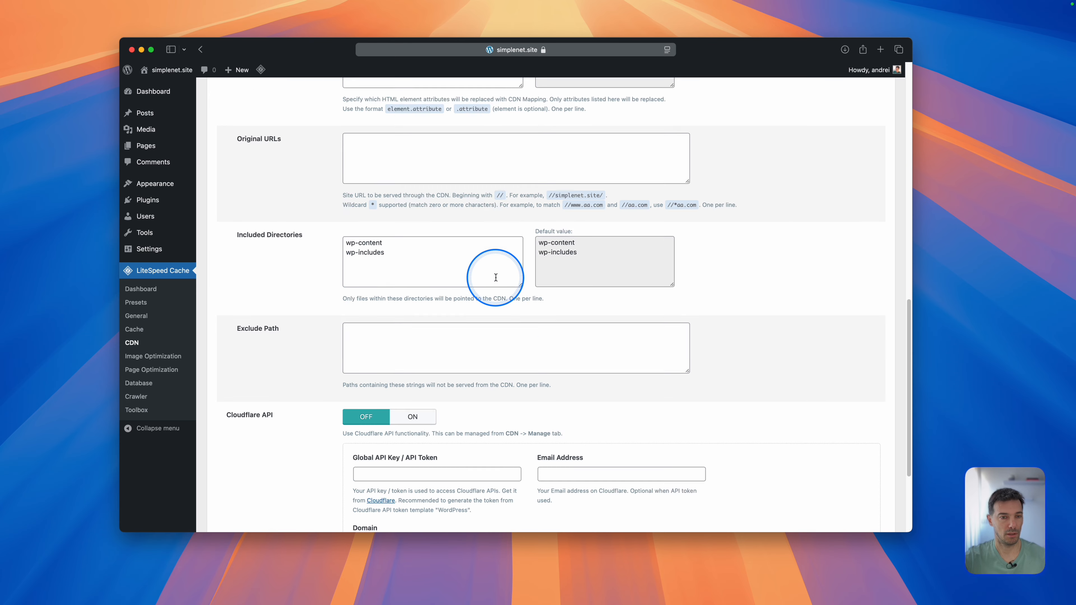
# Finish reviewing the CDN settings at the Cloudflare API section, and look over the LiteSpeed Cache Image Optimization summary.
pyautogui.scroll(-3, 495, 277)
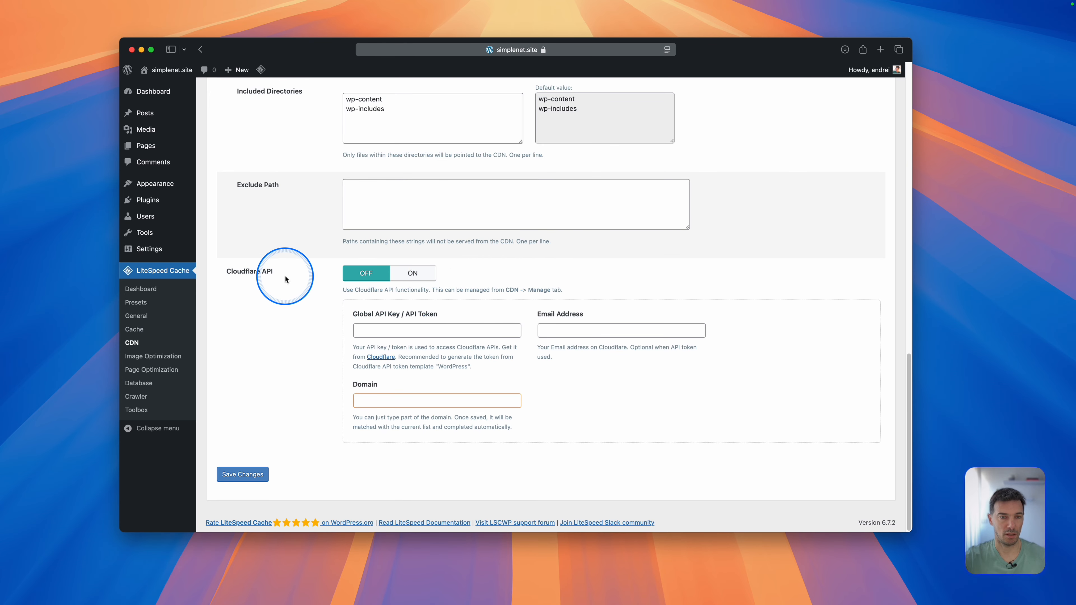
pyautogui.scroll(18, 286, 277)
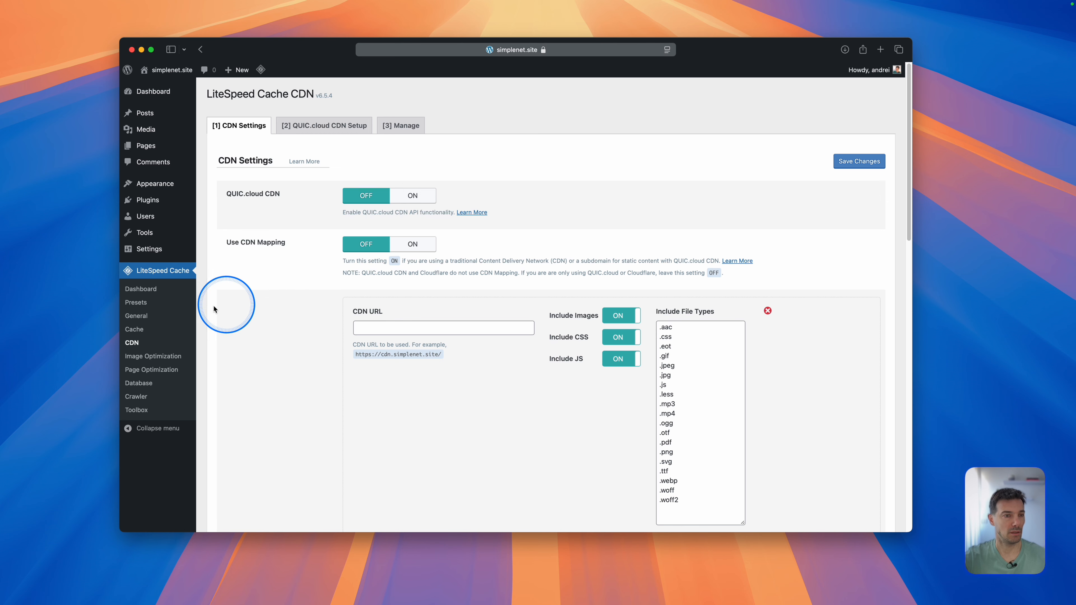
pyautogui.click(165, 359)
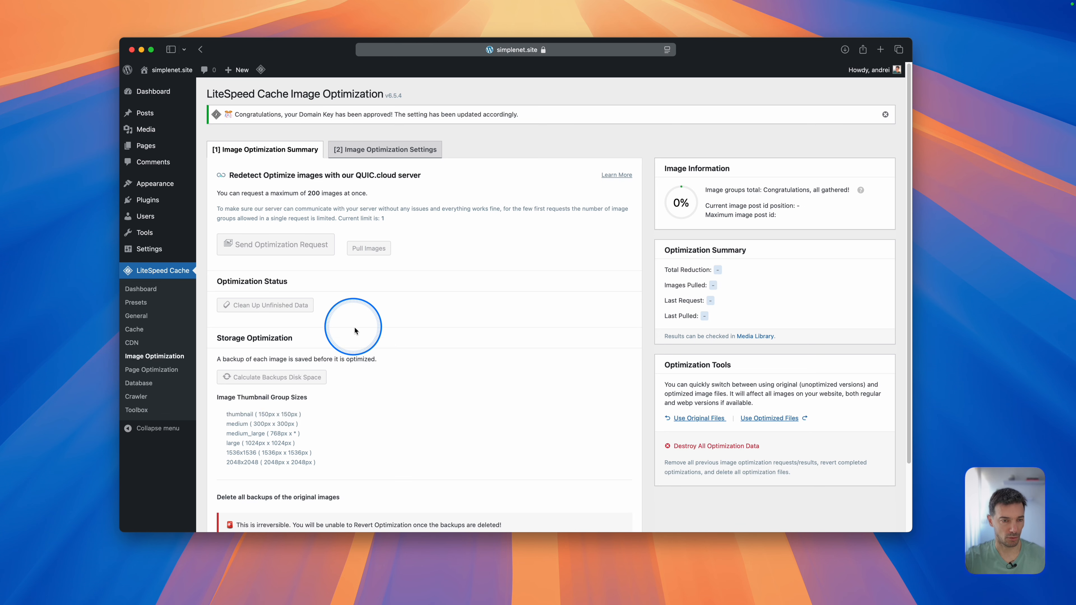
pyautogui.scroll(-4, 354, 328)
pyautogui.scroll(3, 359, 350)
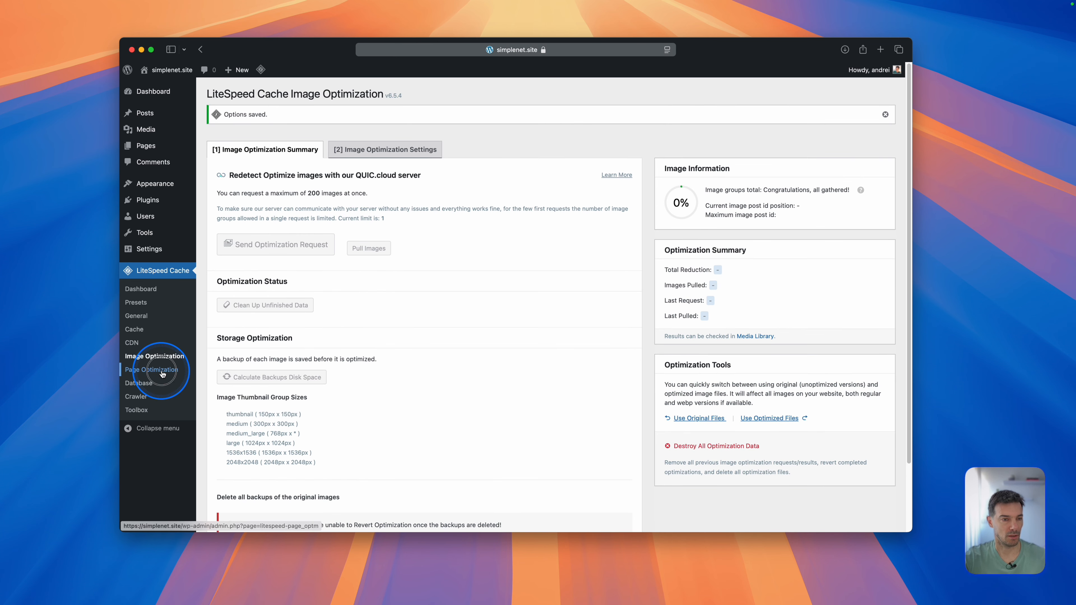
# In the Page Optimization CSS settings, turn on CSS Minify, CSS Combine and Generate UCSS.
pyautogui.click(162, 374)
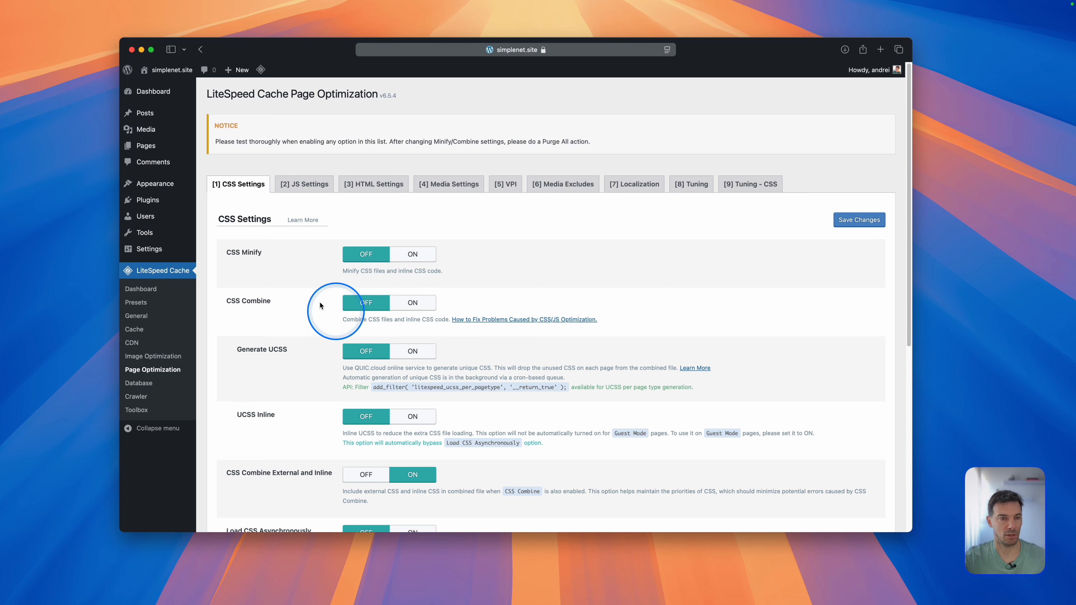
pyautogui.click(413, 254)
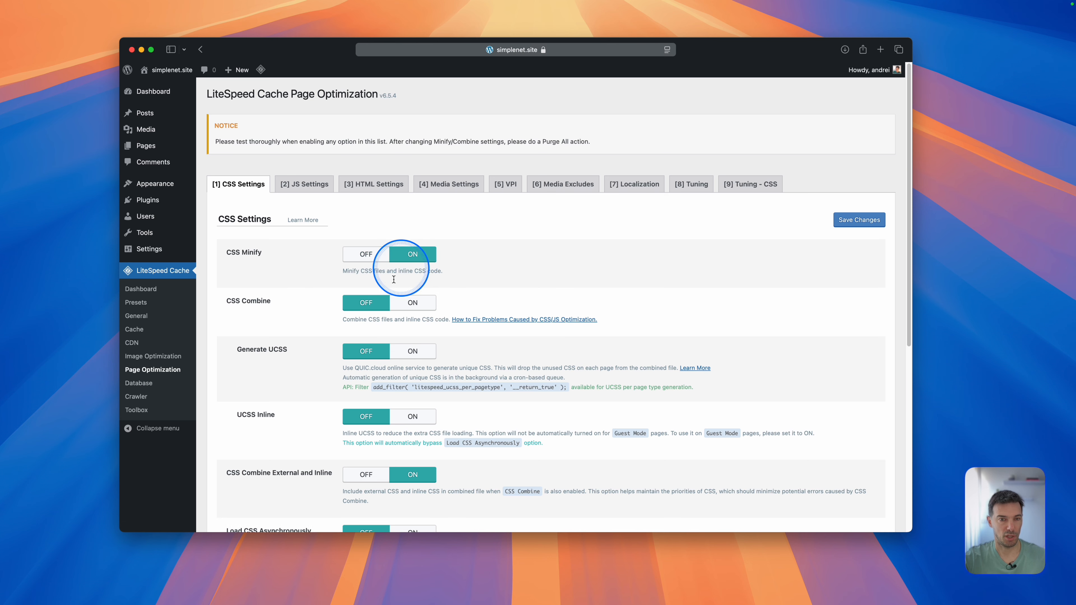
pyautogui.click(400, 306)
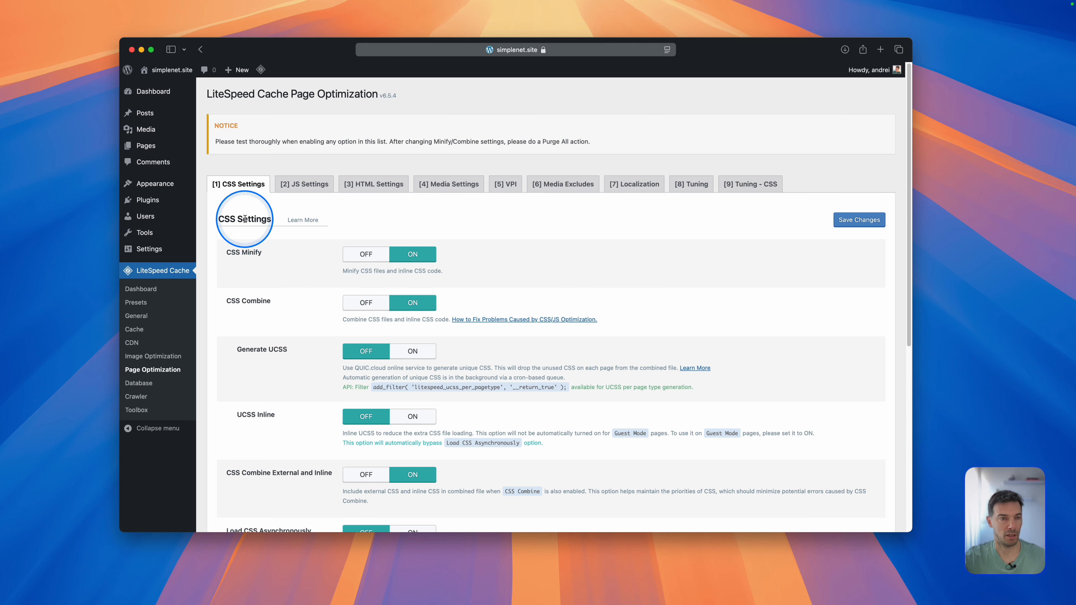
pyautogui.scroll(-1, 271, 283)
pyautogui.scroll(-3, 272, 281)
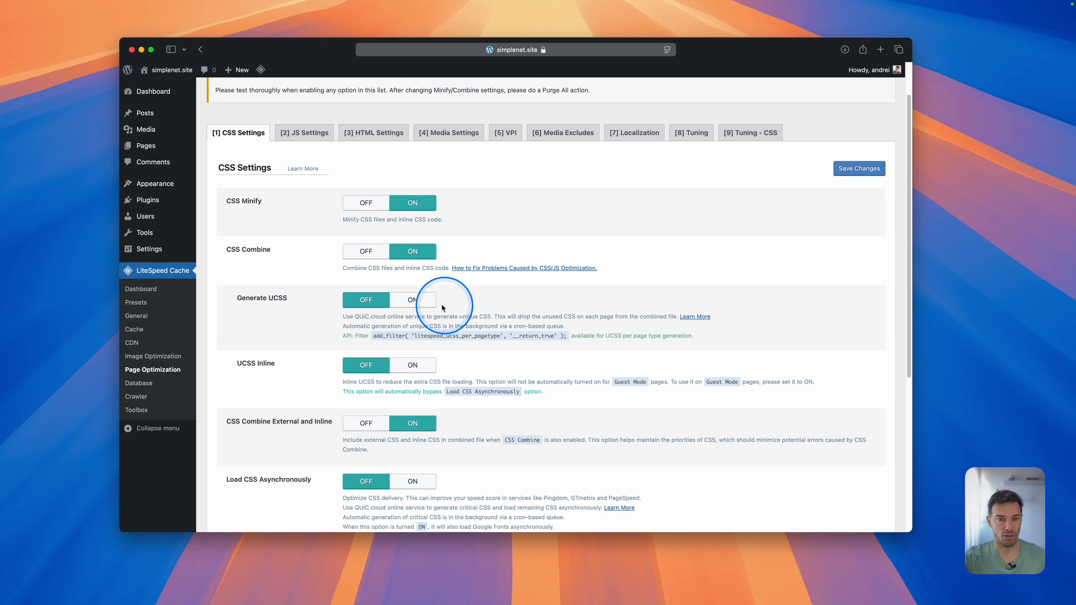
pyautogui.click(431, 306)
# Turn on Load CSS Asynchronously and save the CSS settings.
pyautogui.scroll(-1, 327, 348)
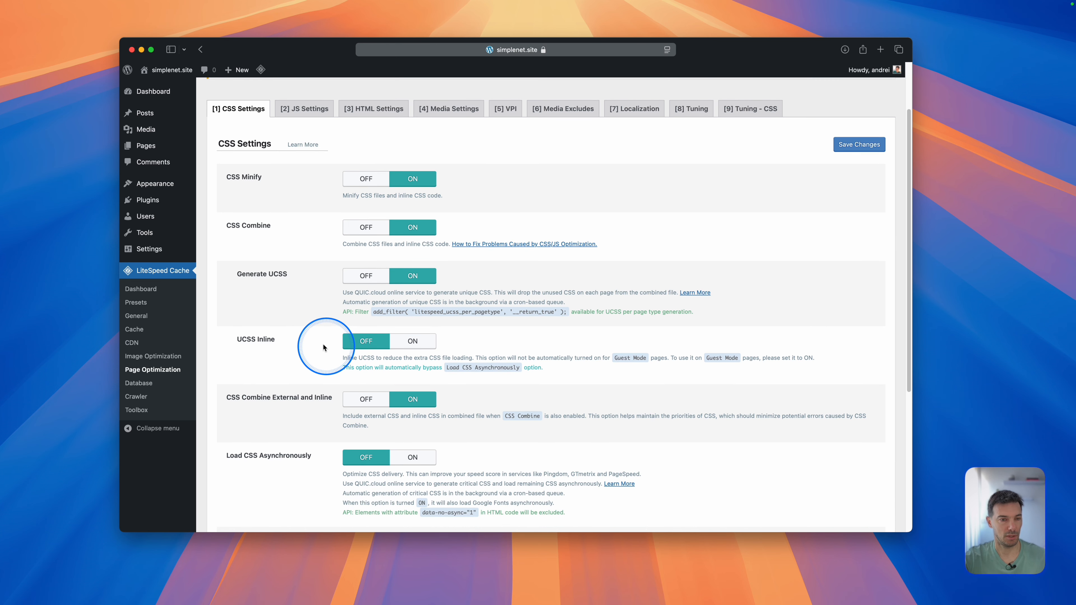
pyautogui.scroll(-2, 299, 346)
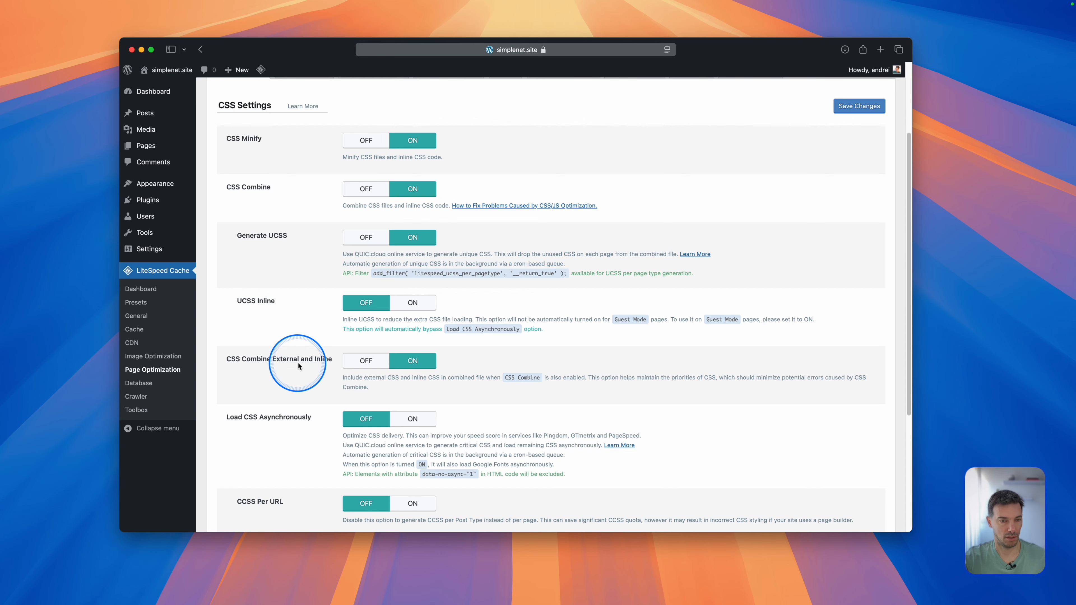
pyautogui.scroll(-1, 296, 365)
pyautogui.scroll(-1, 291, 402)
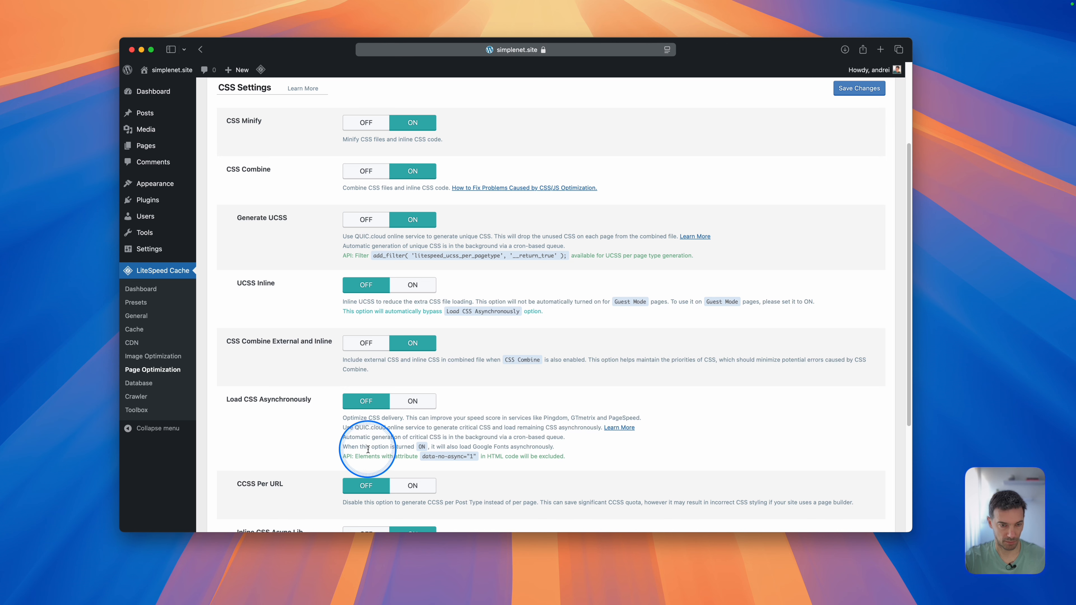
pyautogui.click(420, 402)
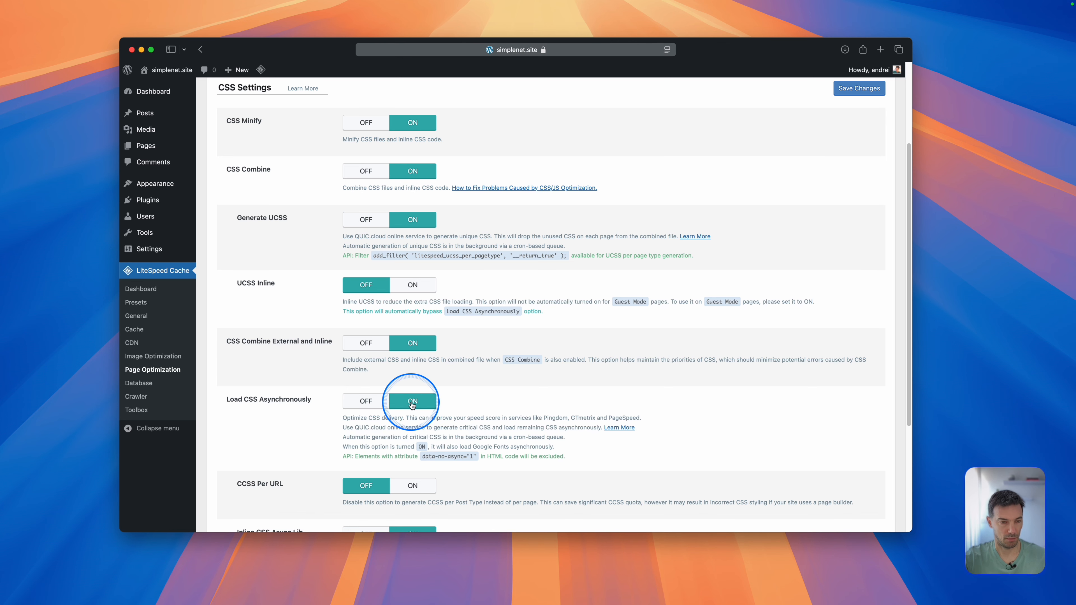
pyautogui.scroll(-5, 411, 402)
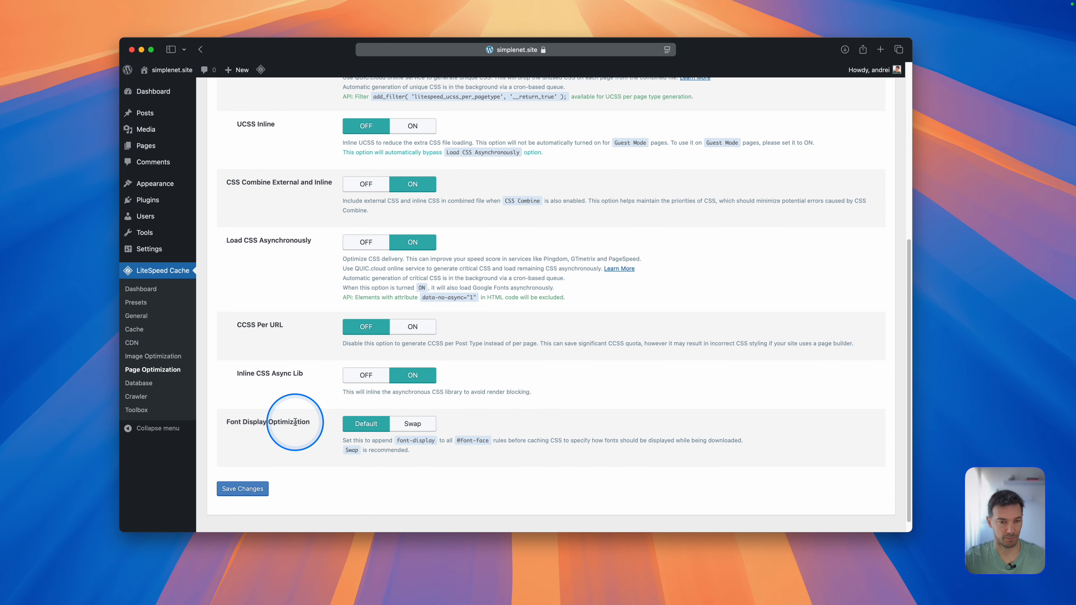
pyautogui.click(256, 490)
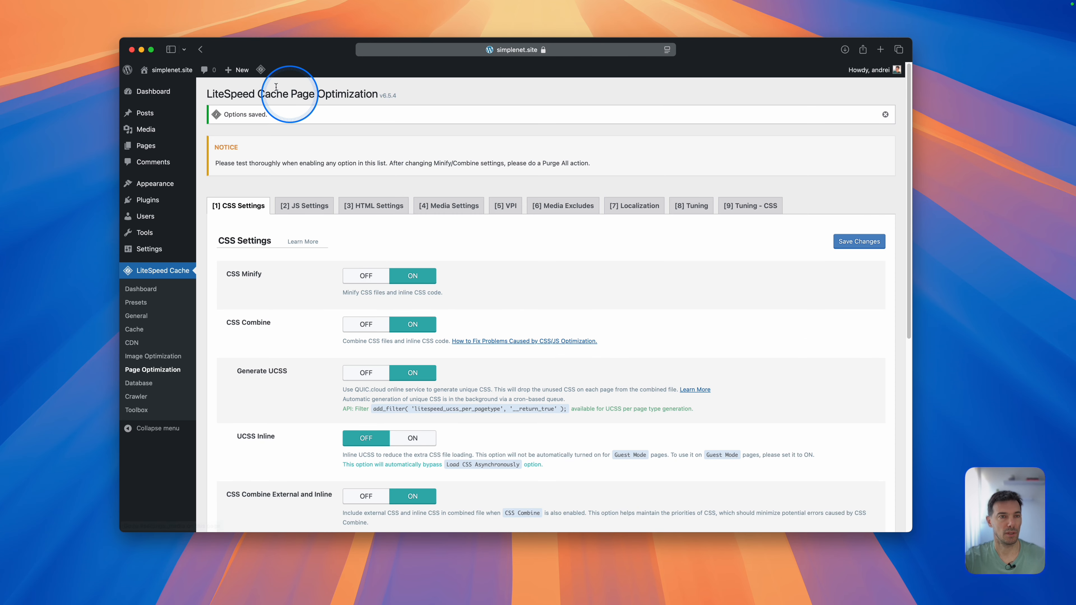
# Purge all LiteSpeed caches, and reload the simplenet.site homepage in the private window to examine its network requests and load time.
pyautogui.moveTo(261, 70)
pyautogui.click(270, 125)
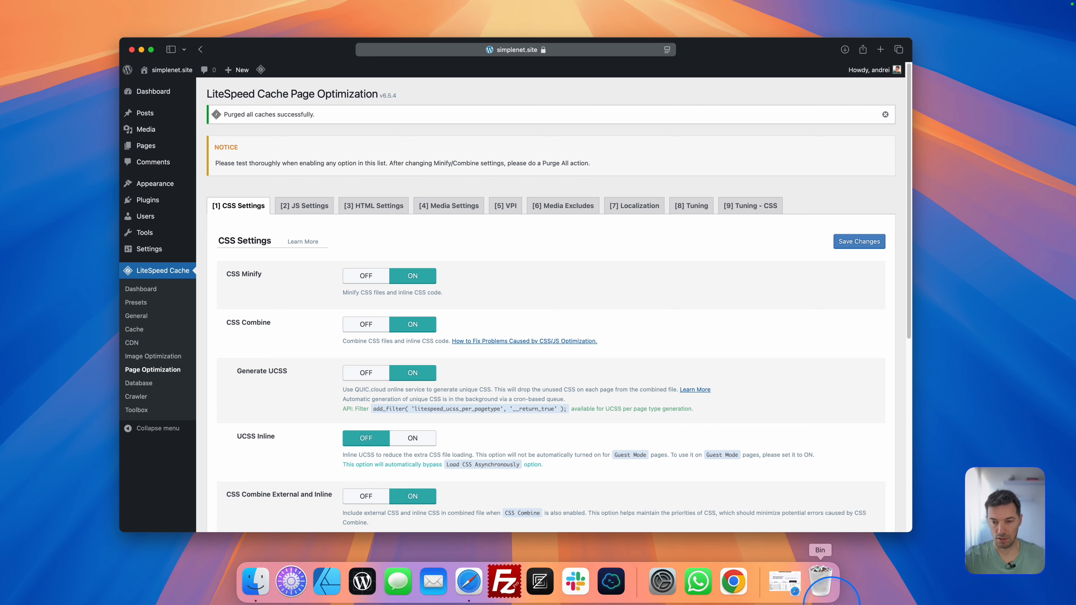
pyautogui.click(784, 582)
pyautogui.click(453, 289)
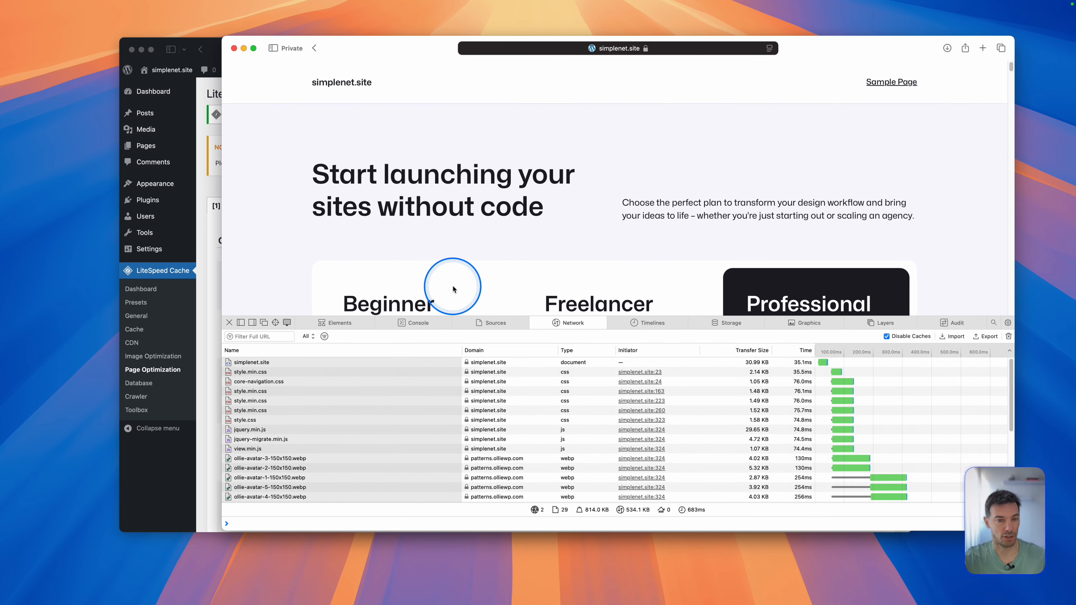
pyautogui.press('super+r')
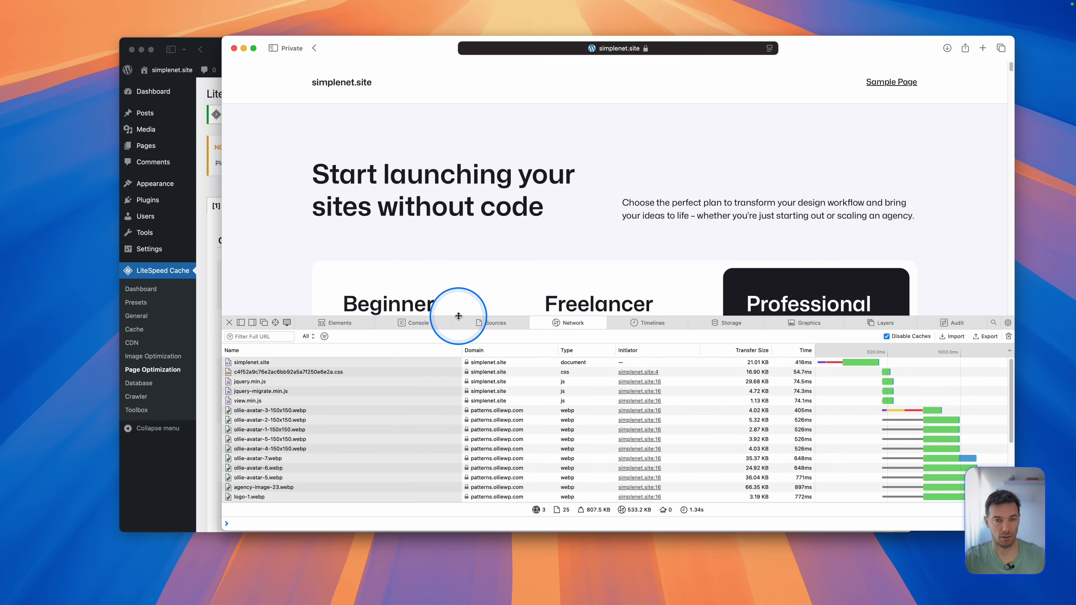
pyautogui.moveTo(459, 316); pyautogui.dragTo(460, 264)
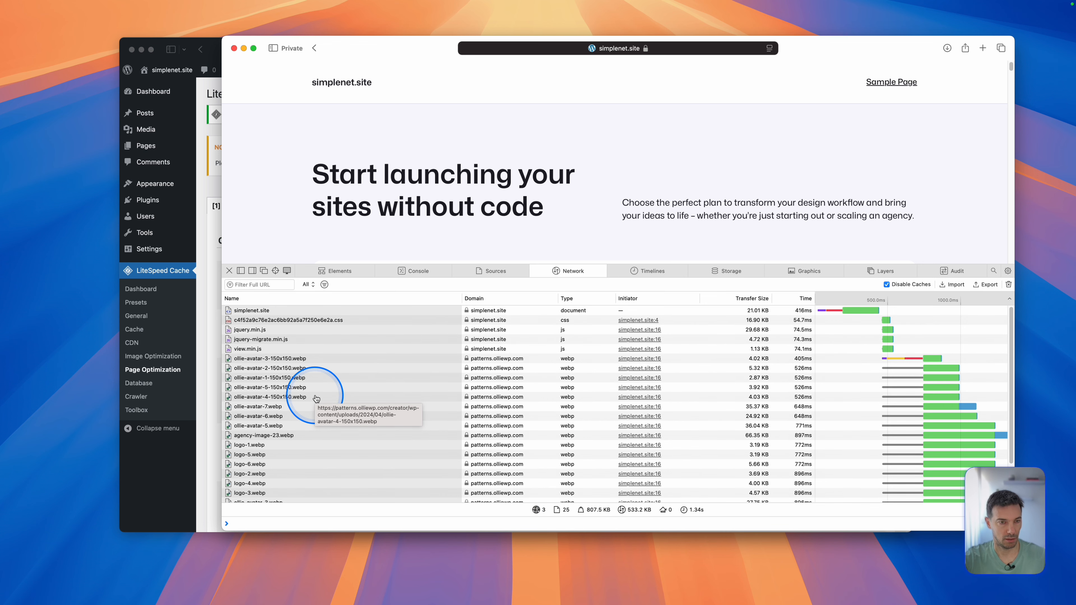
pyautogui.click(244, 48)
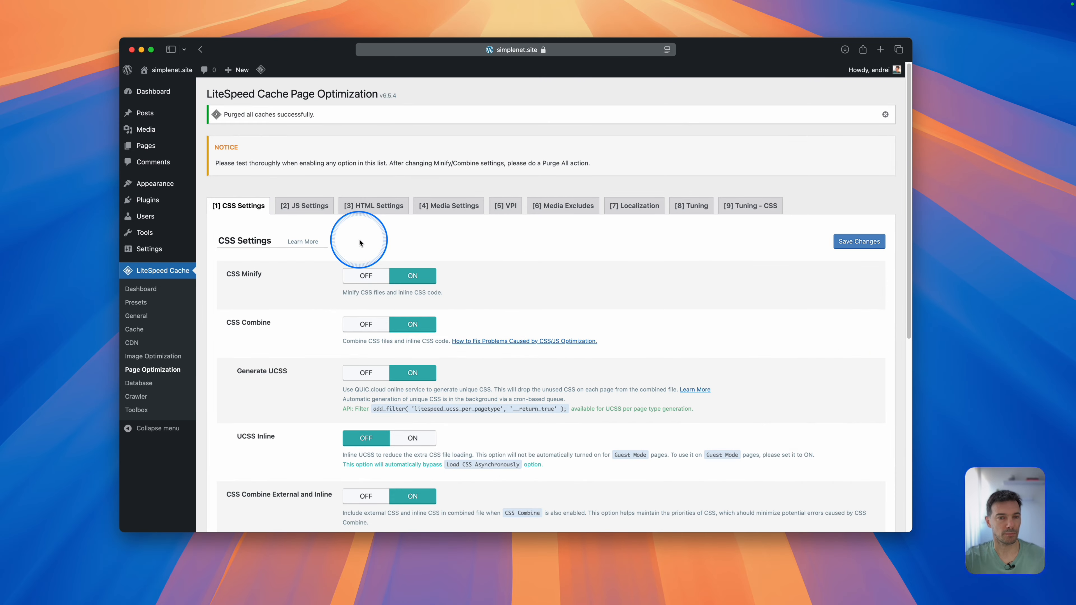
# In the JS settings, turn on JS Minify and JS Combine, set Load JS Deferred to Deferred, and save.
pyautogui.click(304, 206)
pyautogui.click(399, 276)
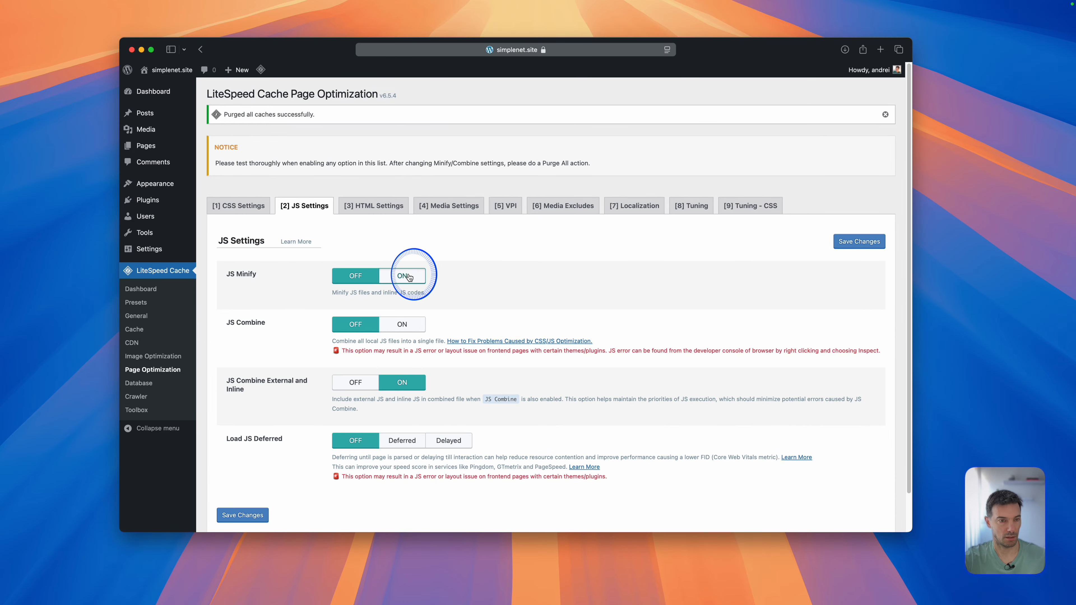
pyautogui.click(407, 325)
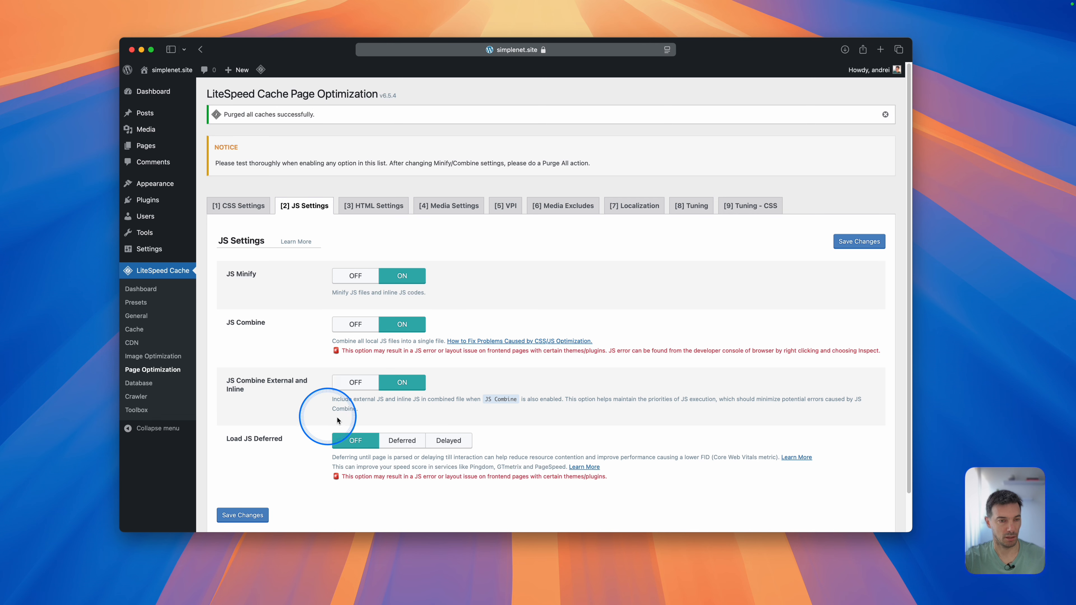
pyautogui.click(403, 441)
pyautogui.click(246, 516)
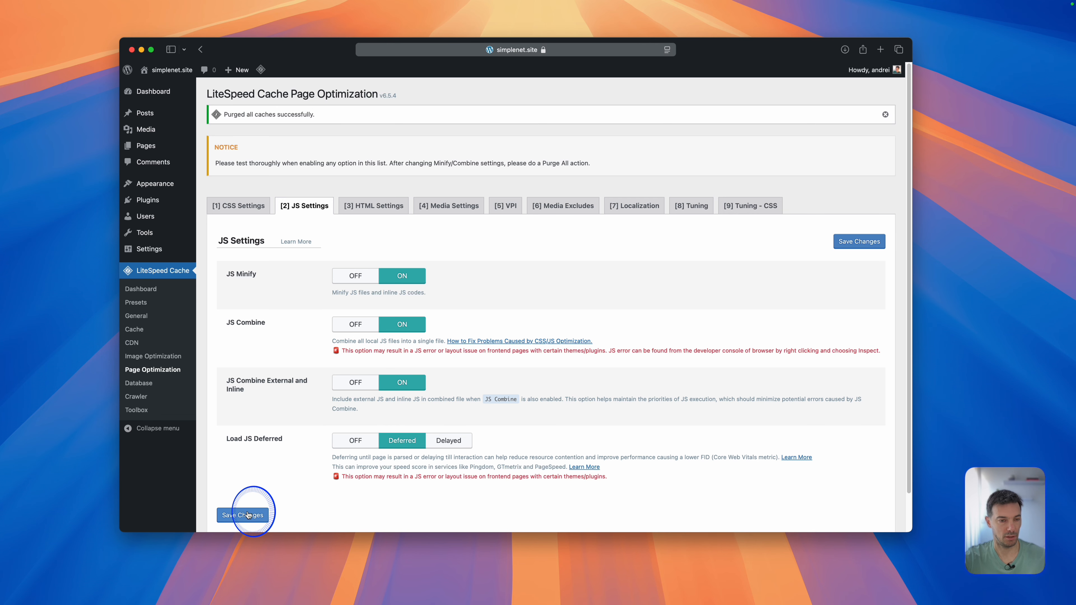
pyautogui.click(286, 280)
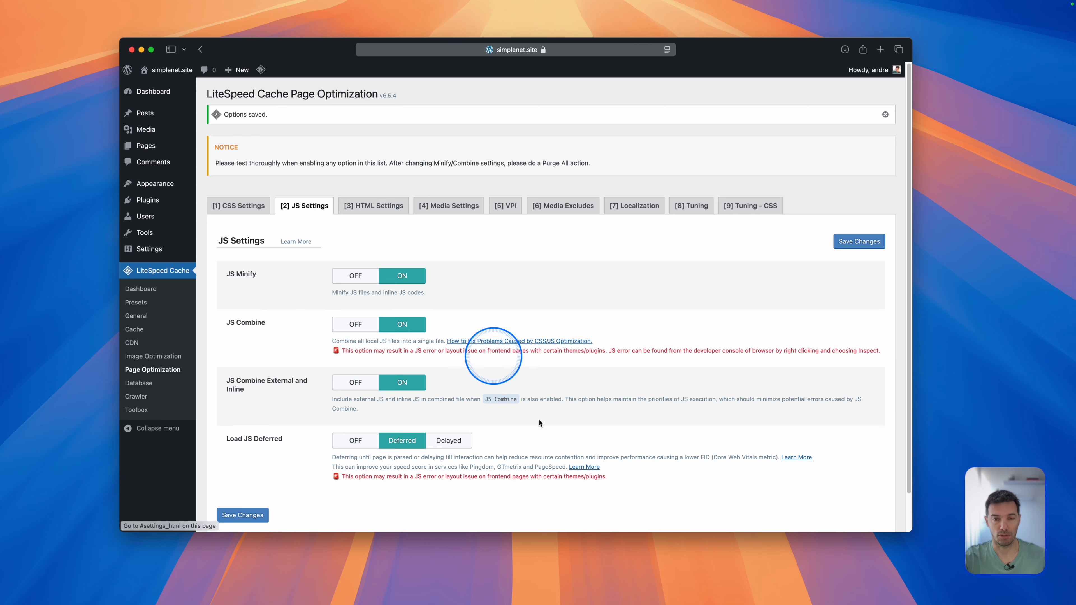
# Purge all caches after the JS changes, and reload the private-window homepage to check its script requests.
pyautogui.moveTo(261, 70)
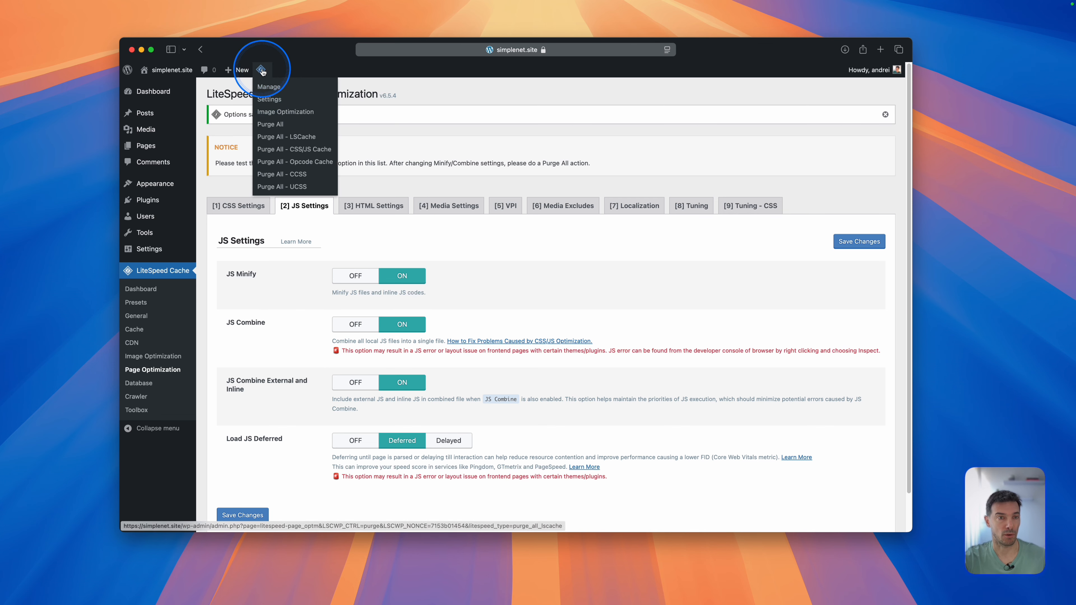
pyautogui.click(271, 126)
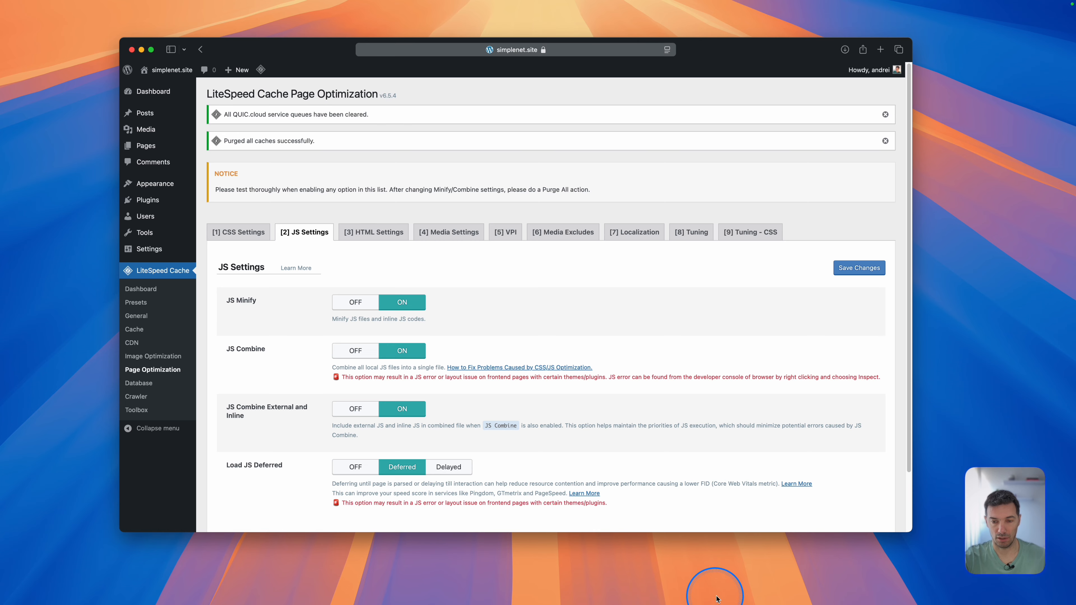
pyautogui.click(781, 593)
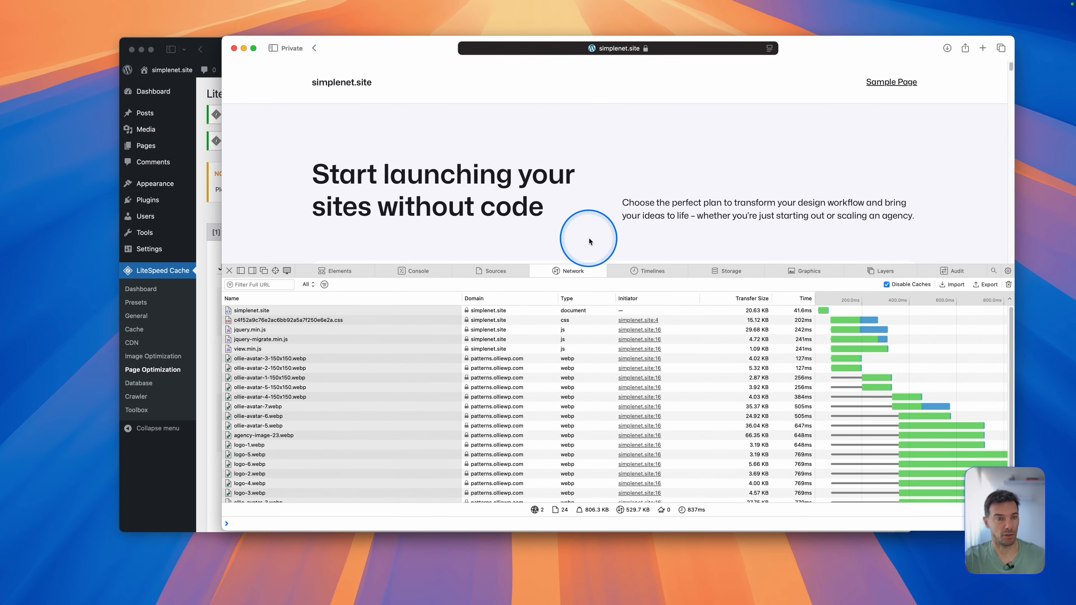
pyautogui.press('super+r')
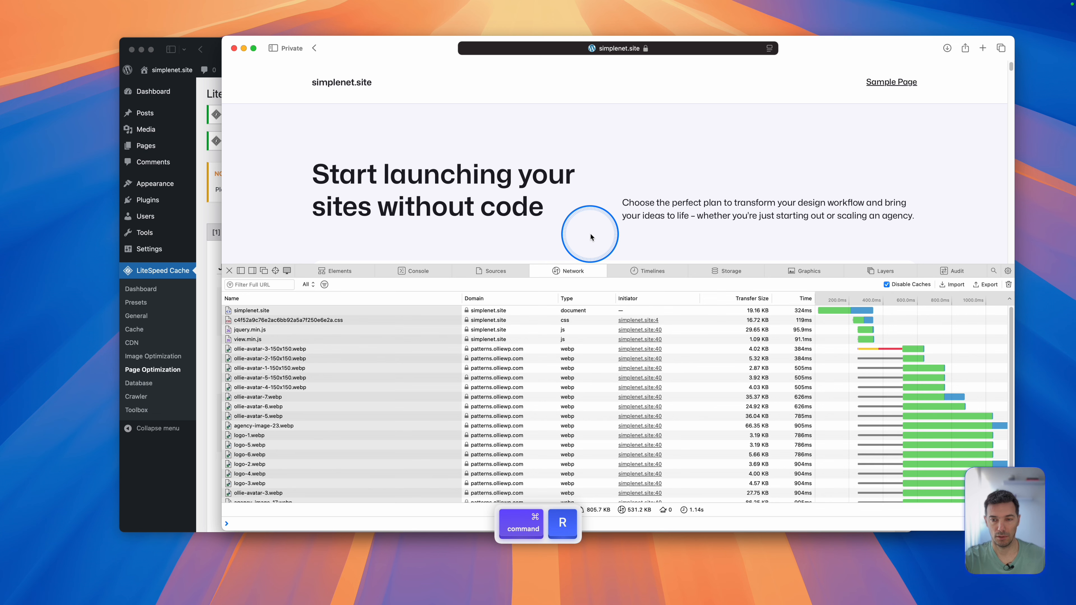
pyautogui.click(244, 48)
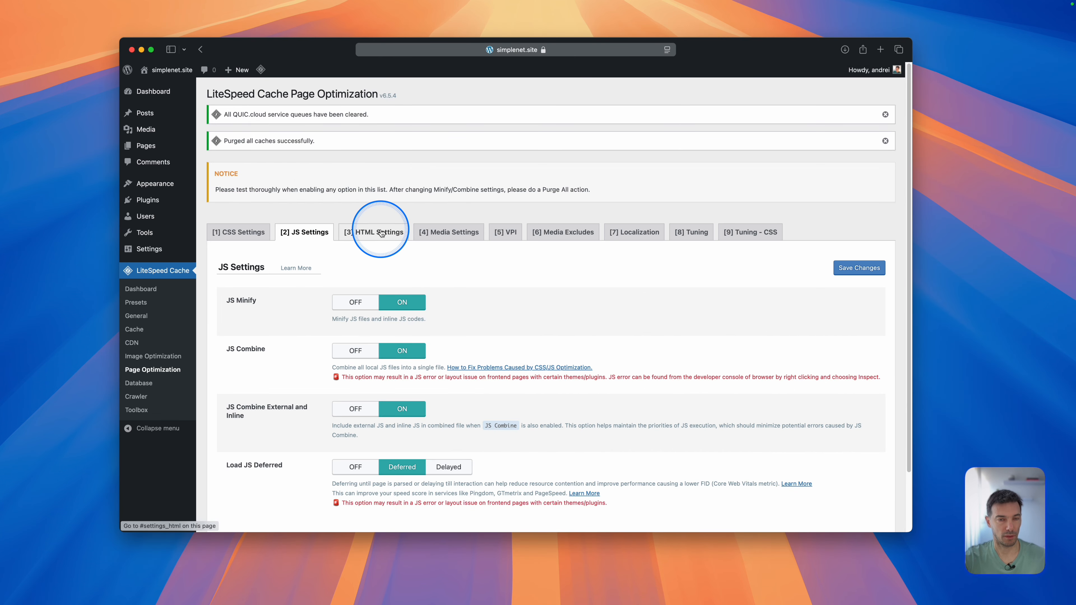
# Turn on HTML Minify in the Page Optimization HTML settings.
pyautogui.click(381, 233)
pyautogui.scroll(-3, 465, 288)
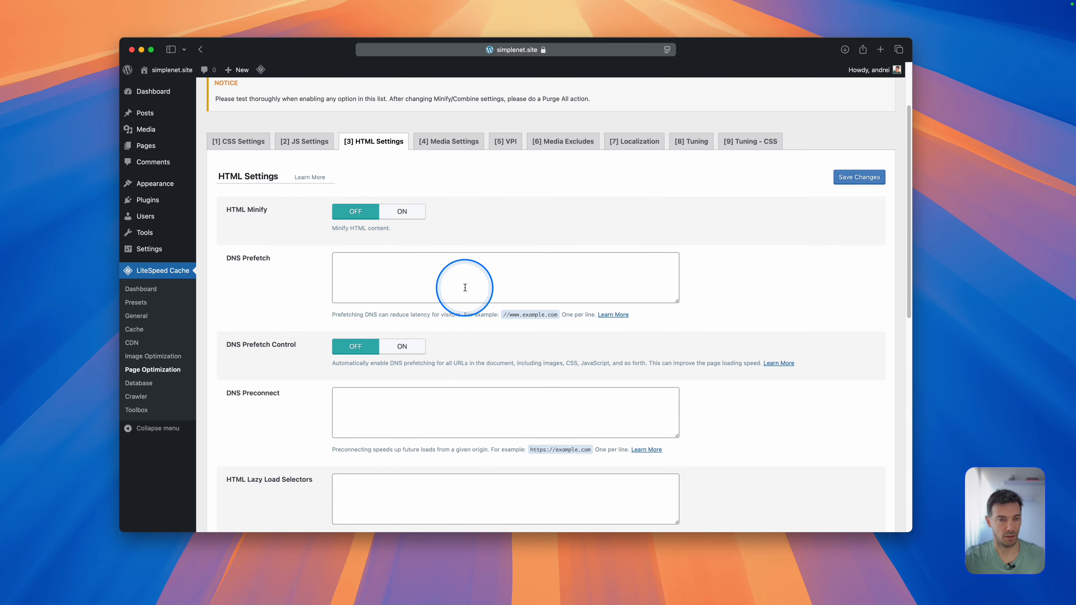
pyautogui.click(400, 211)
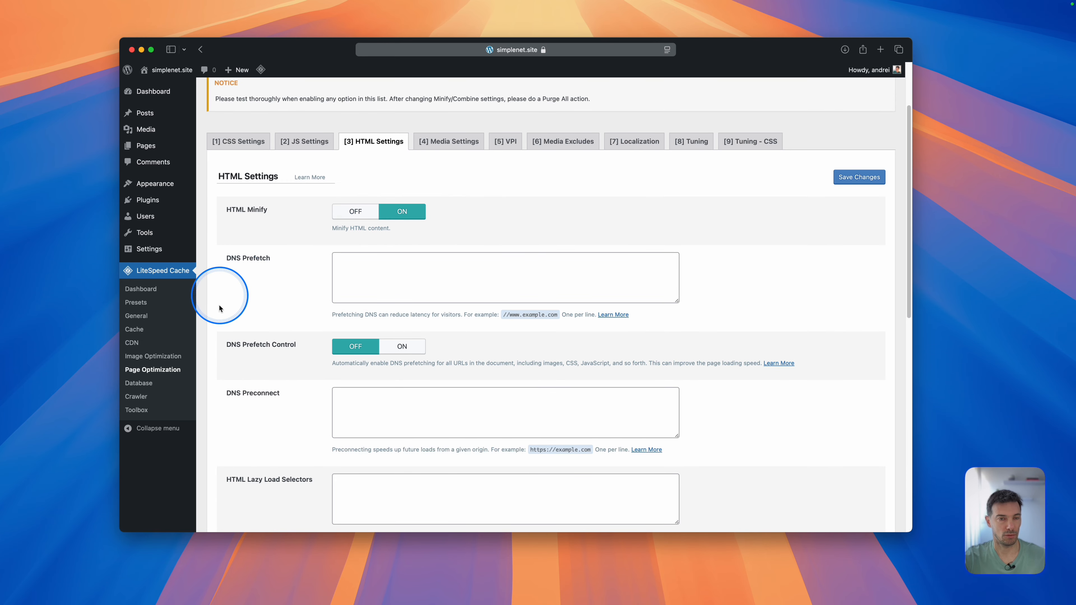
# Review the DNS, query string, Google Fonts and emoji options in the HTML settings, and save the changes.
pyautogui.scroll(-1, 341, 272)
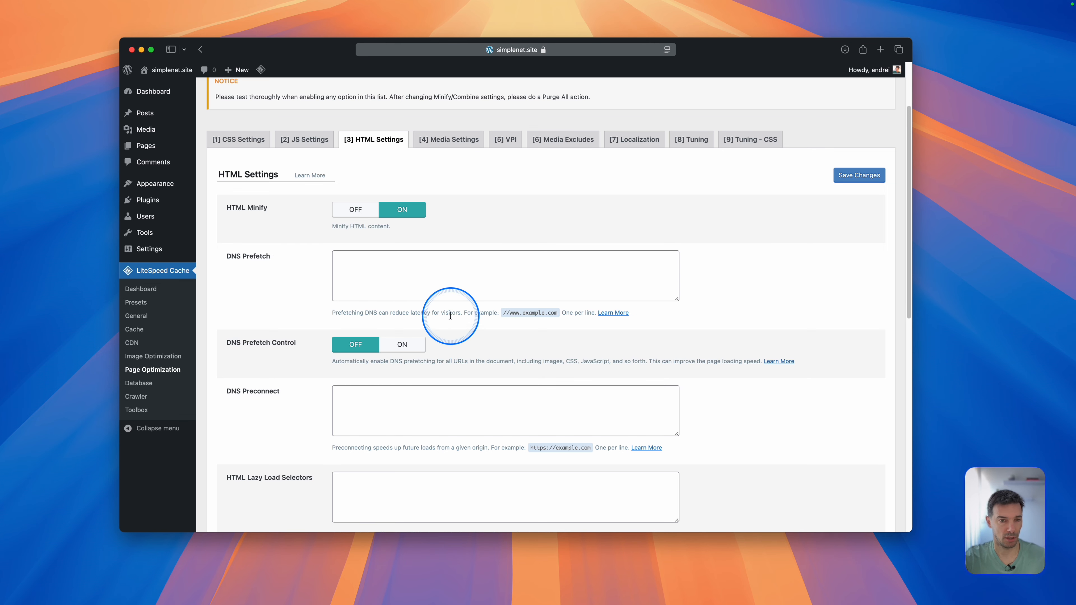
pyautogui.click(350, 257)
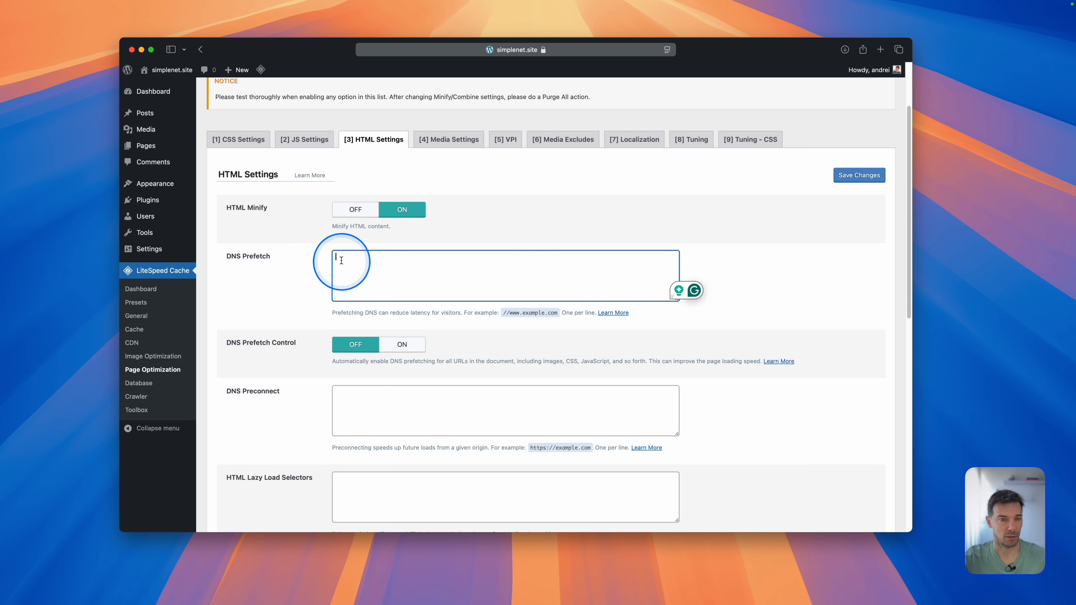
pyautogui.click(364, 398)
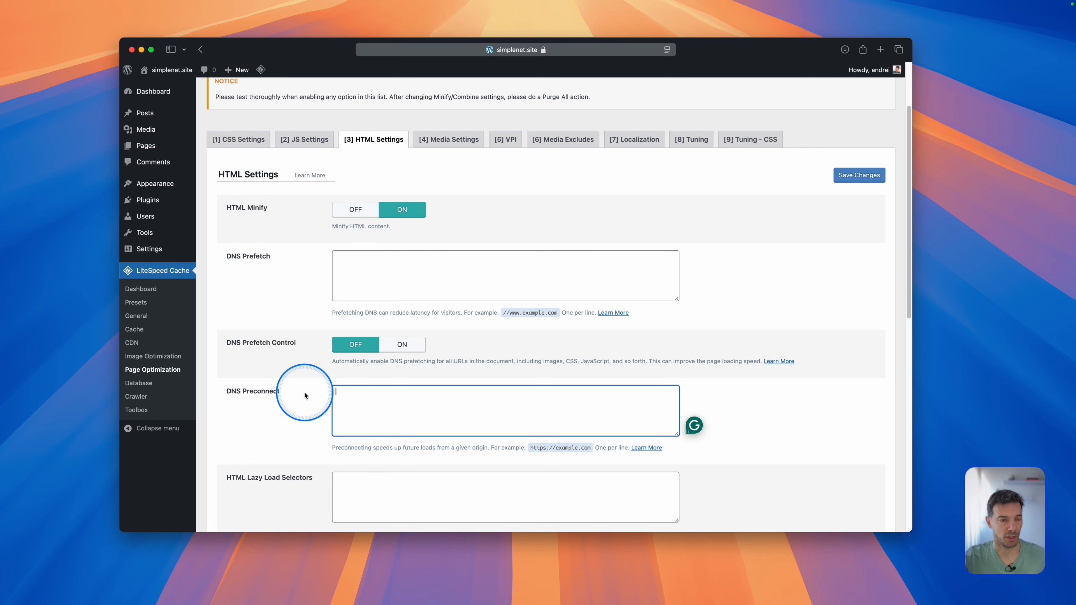
pyautogui.scroll(-3, 304, 392)
pyautogui.scroll(-8, 303, 392)
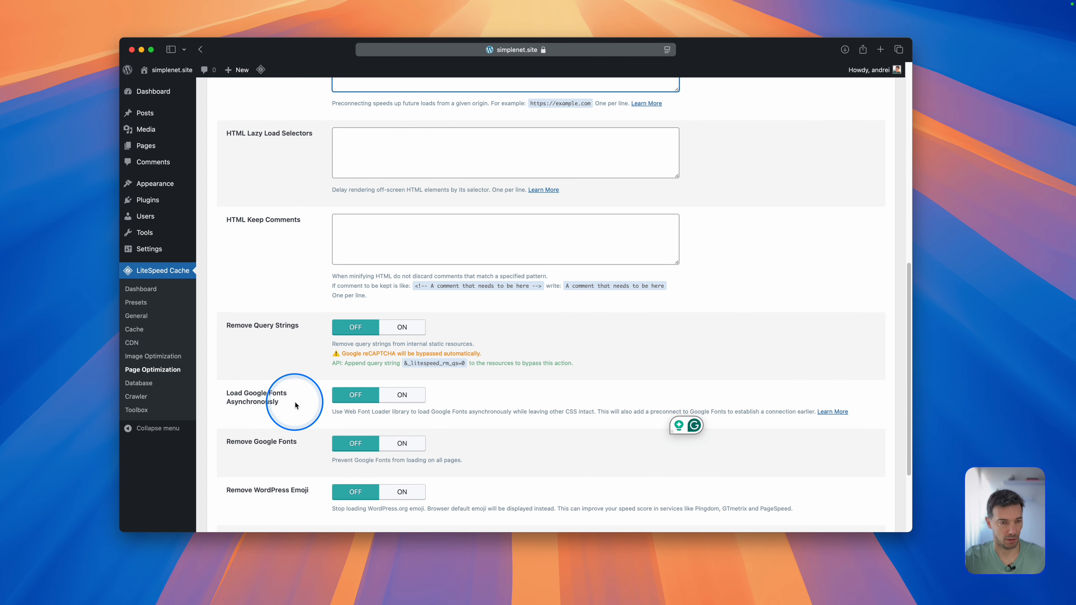
pyautogui.scroll(-1, 274, 407)
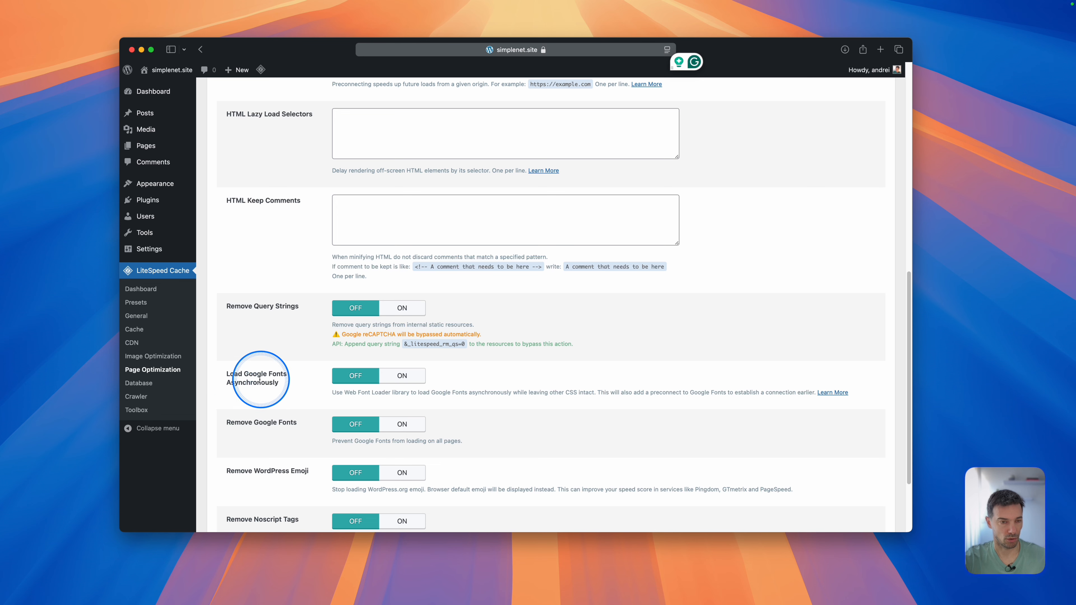
pyautogui.scroll(-1, 282, 396)
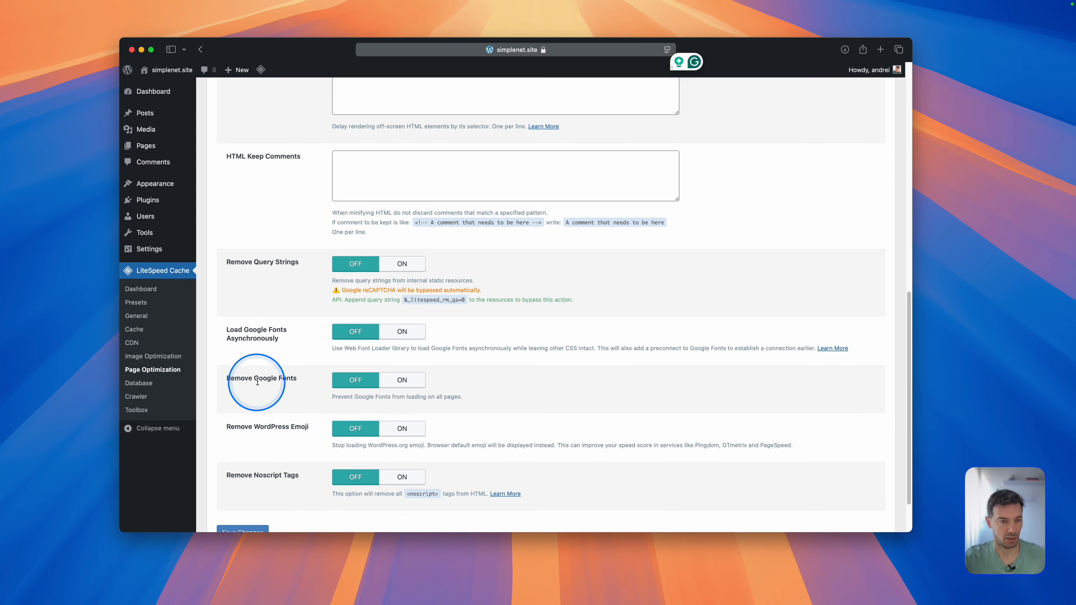
pyautogui.scroll(-1, 296, 411)
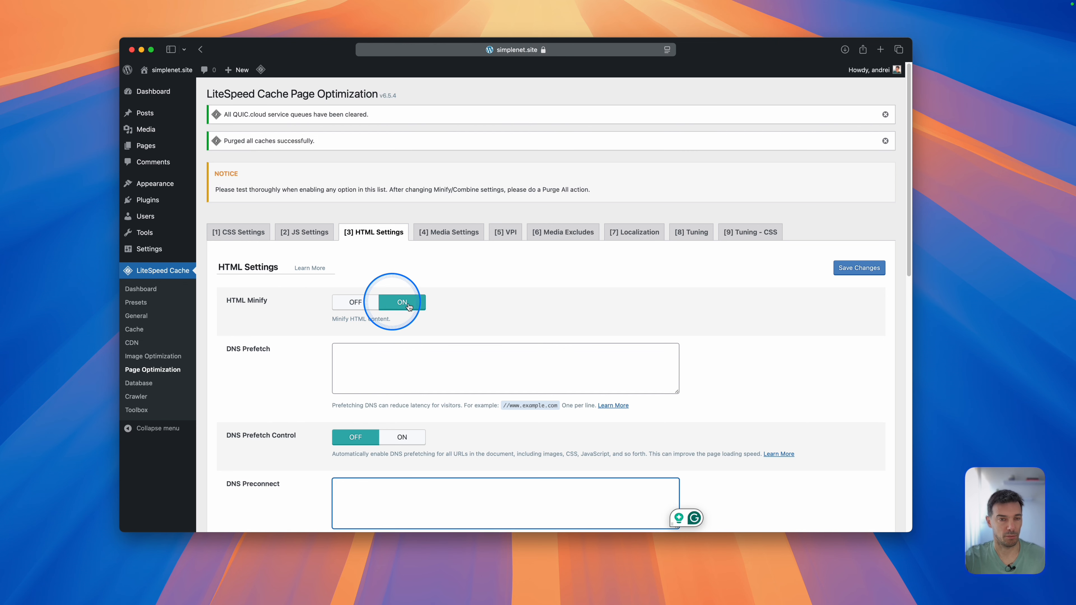
pyautogui.click(853, 268)
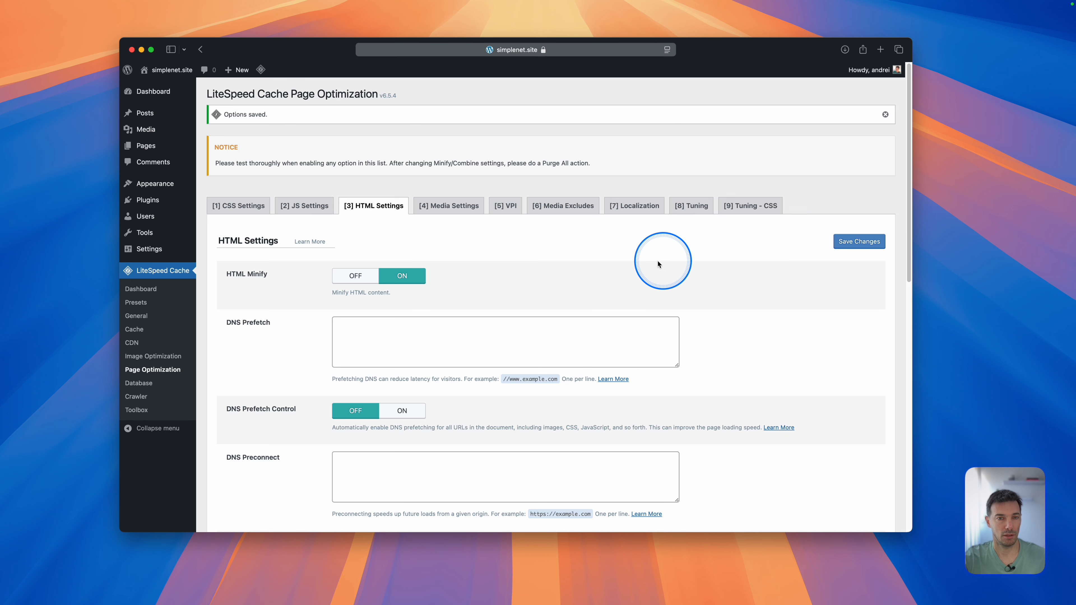
# In the Page Optimization Media Settings, turn on Lazy Load Images and Responsive Placeholder.
pyautogui.click(466, 209)
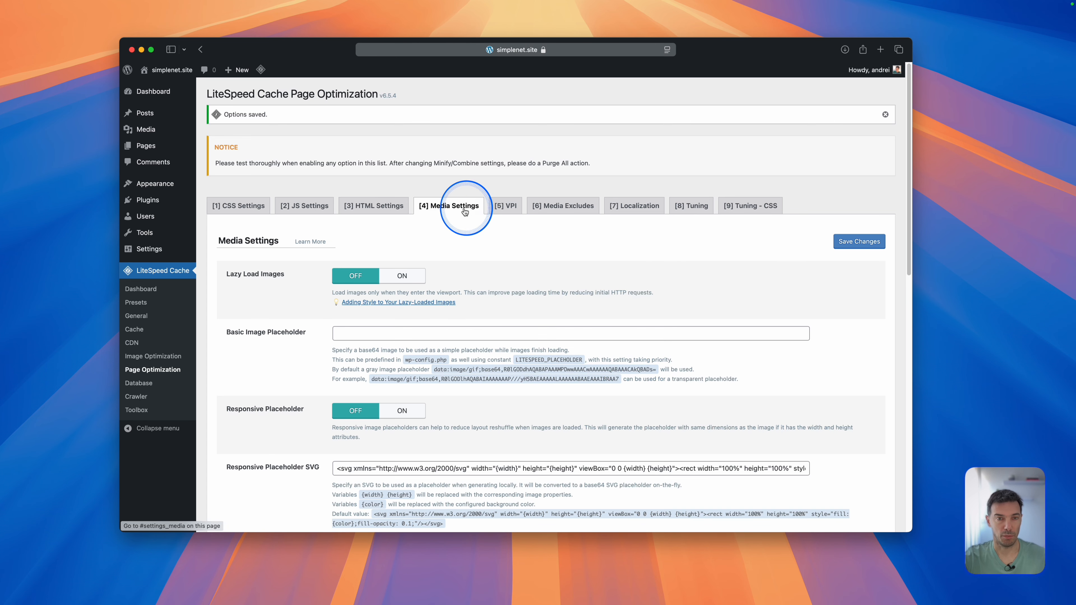
pyautogui.click(382, 276)
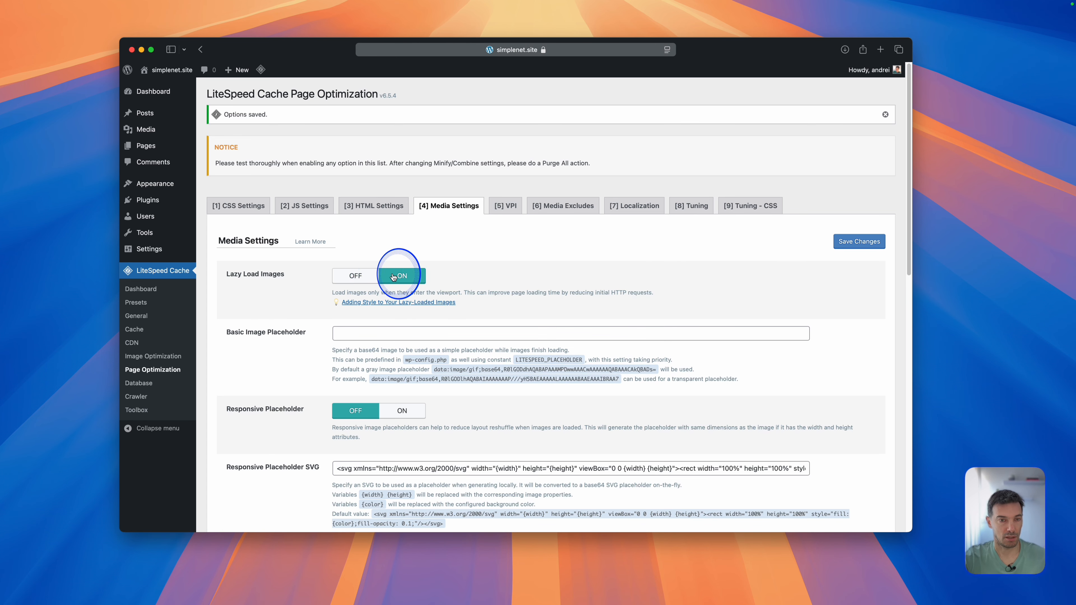
pyautogui.scroll(-3, 300, 319)
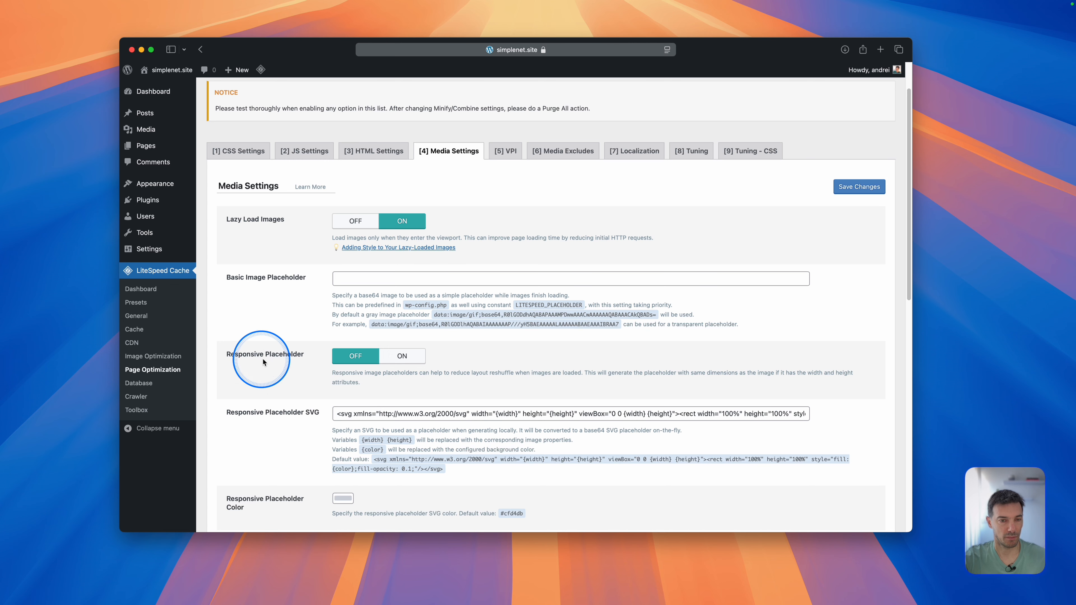
pyautogui.click(392, 358)
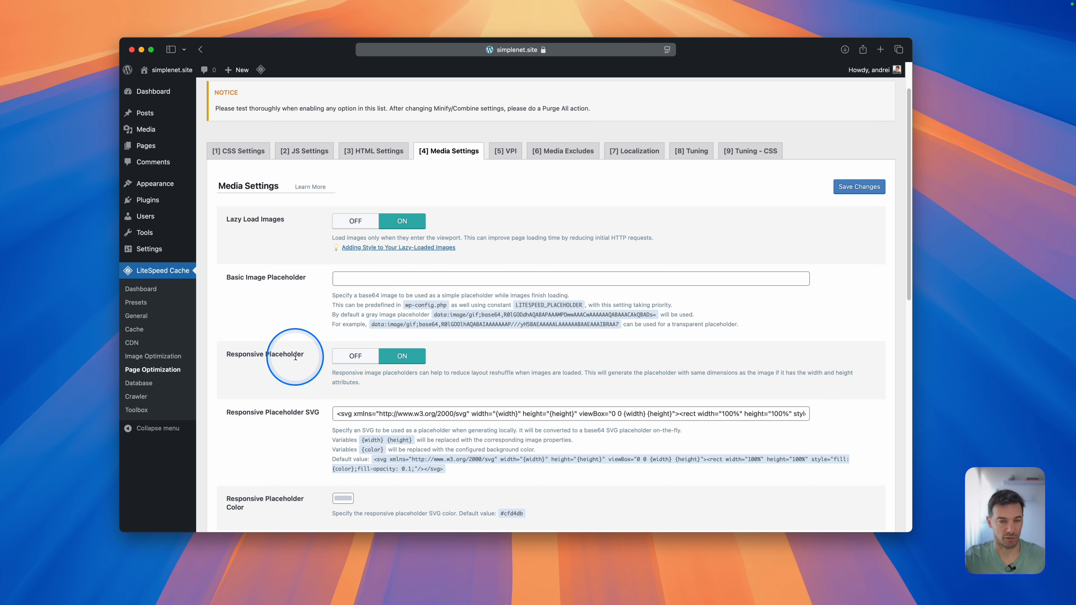
# Turn on Lazy Load Iframes and Add Missing Sizes in the Media Settings, and save the changes.
pyautogui.scroll(-5, 295, 360)
pyautogui.scroll(-2, 296, 402)
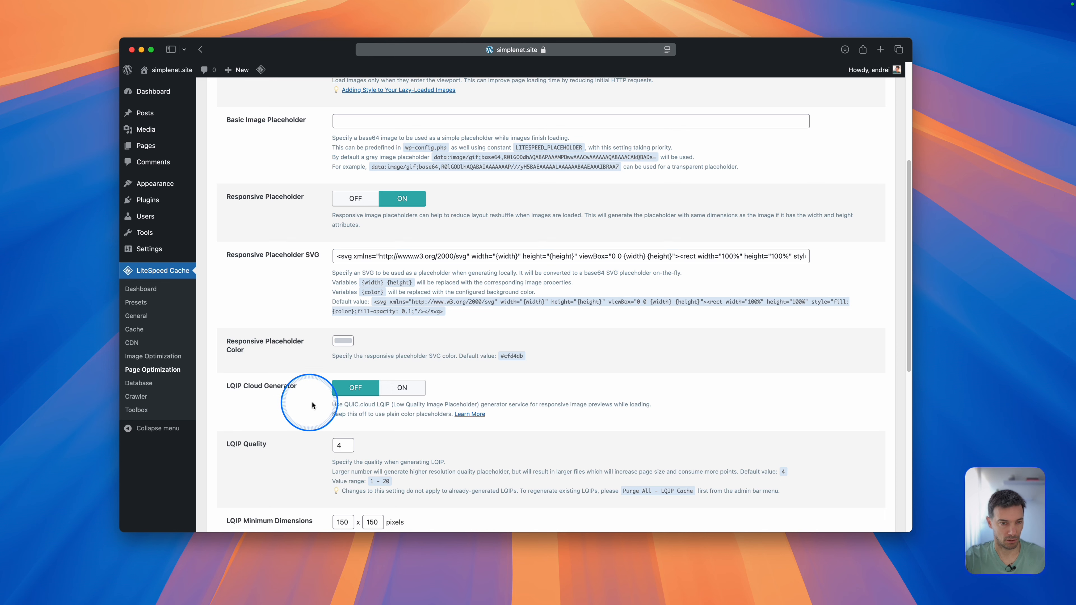
pyautogui.scroll(-5, 339, 410)
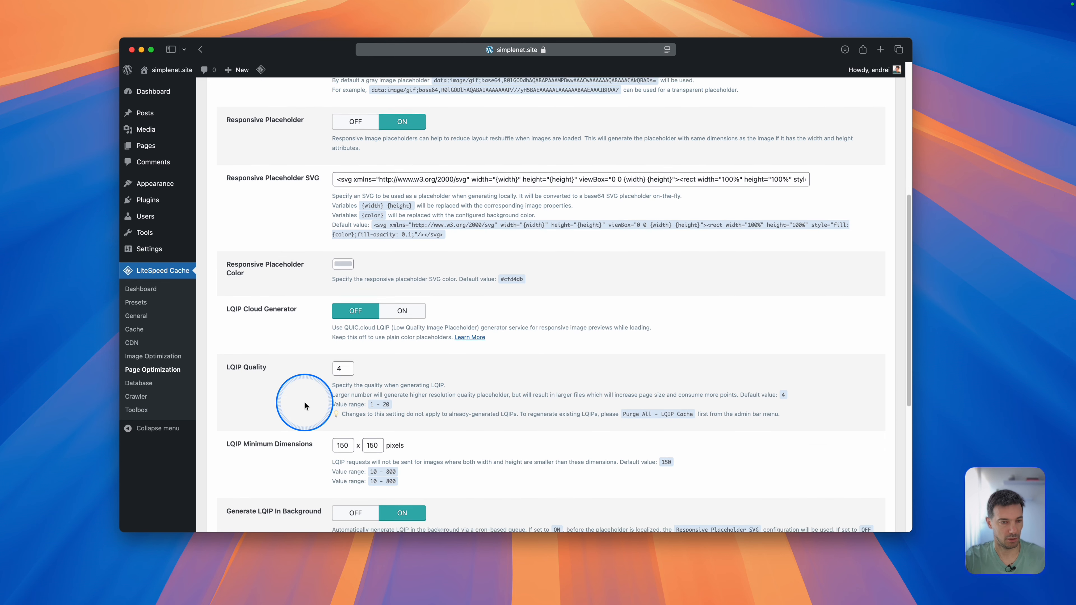
pyautogui.scroll(-3, 301, 415)
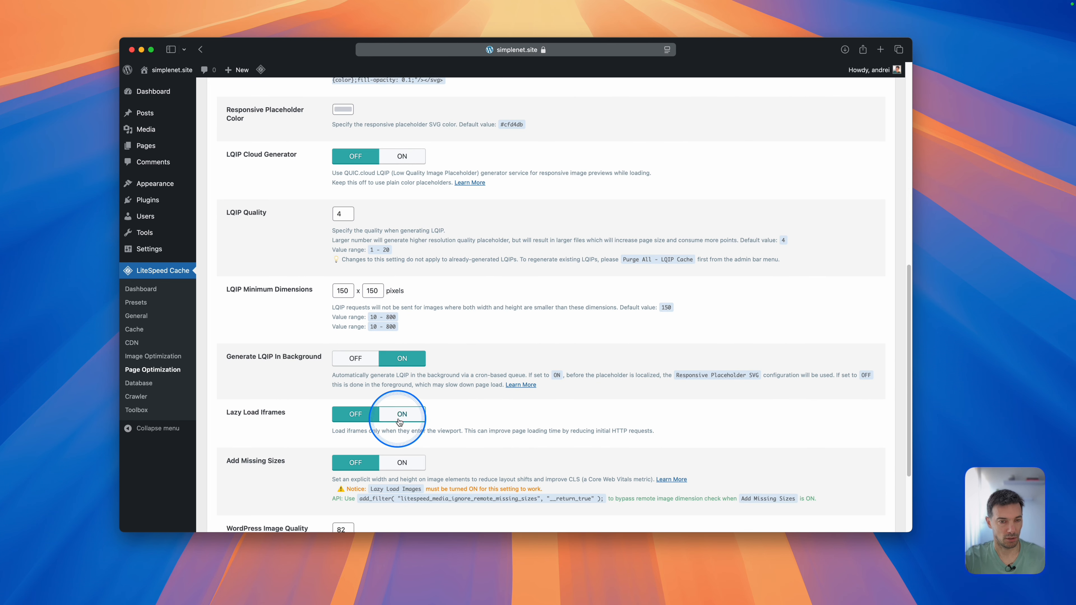
pyautogui.click(399, 422)
pyautogui.scroll(-2, 282, 427)
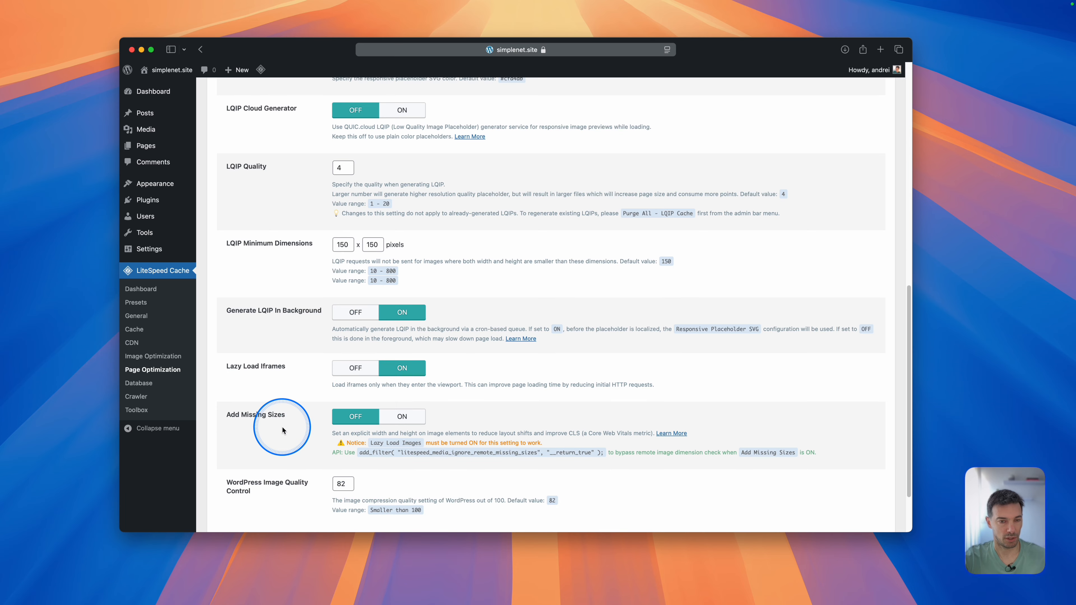
pyautogui.click(404, 418)
pyautogui.click(276, 419)
pyautogui.scroll(-3, 276, 418)
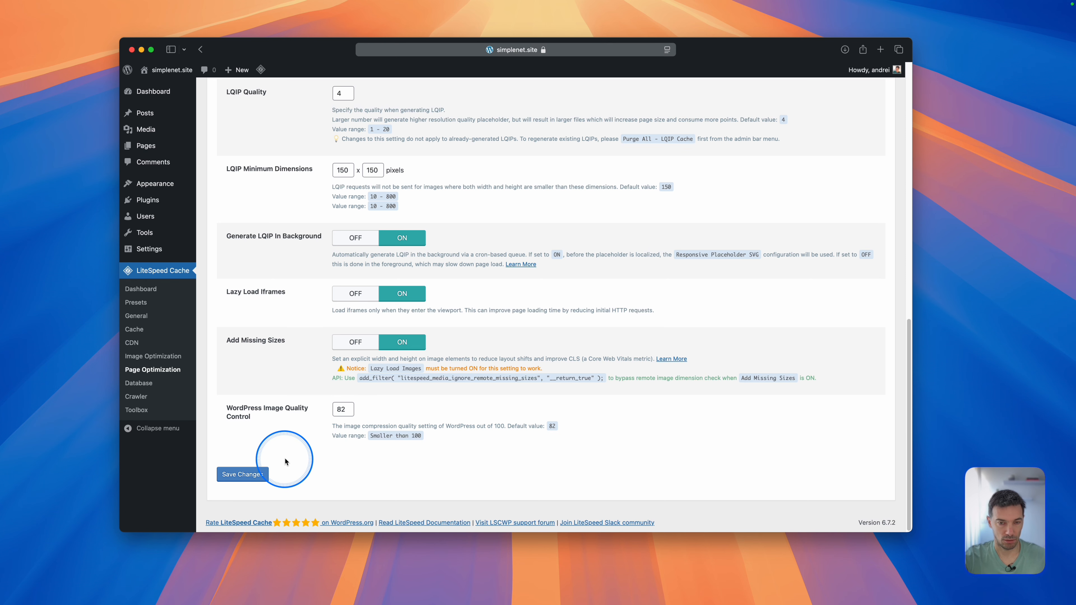
pyautogui.click(240, 474)
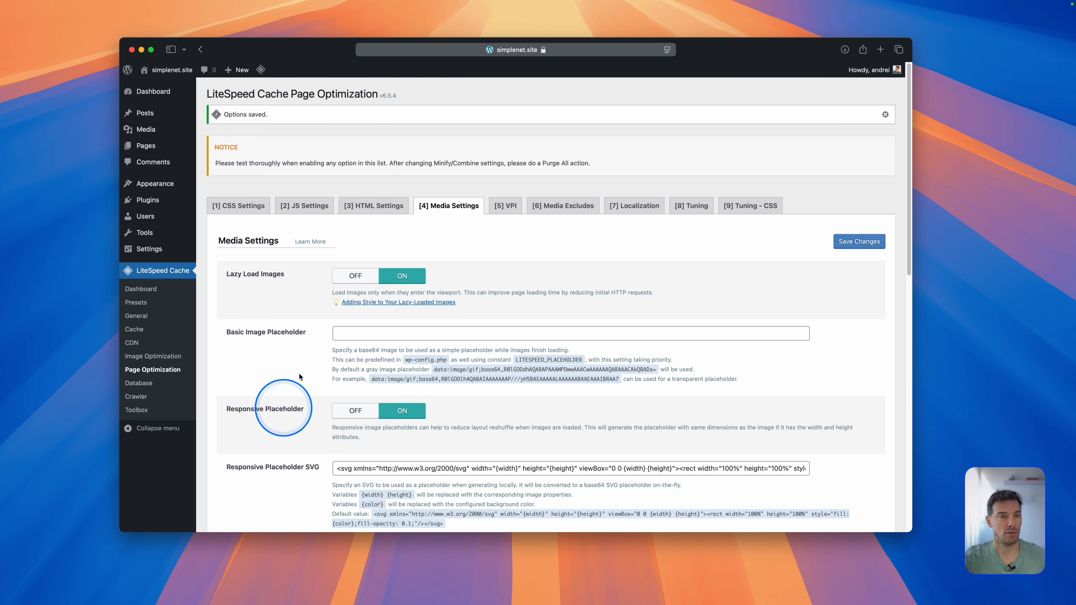
# Purge all caches after the media changes, and reload the private-window homepage repeatedly to compare its image requests and load time.
pyautogui.moveTo(262, 70)
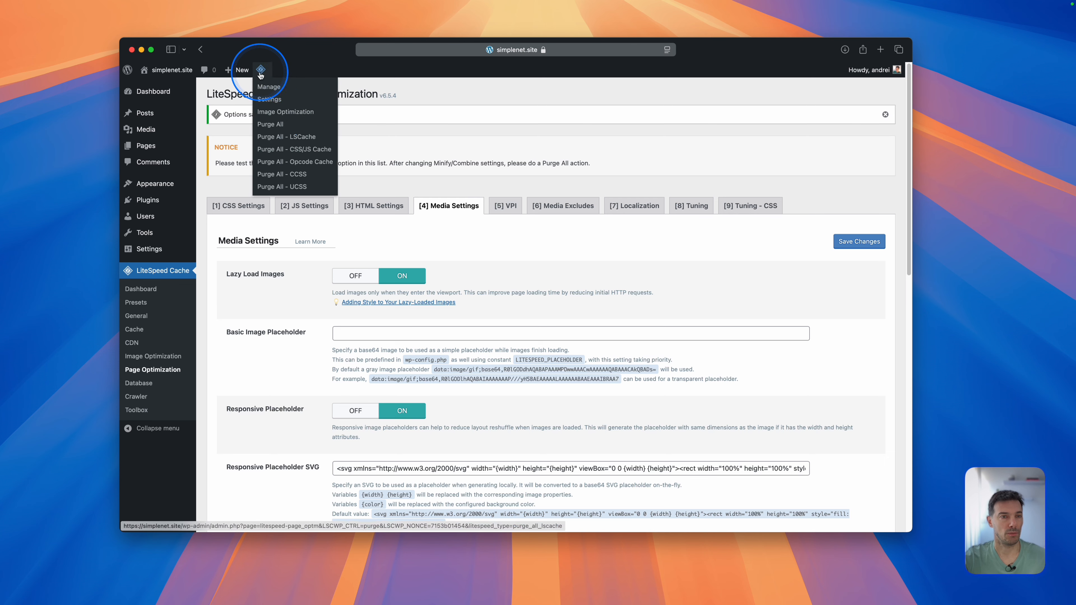
pyautogui.click(275, 125)
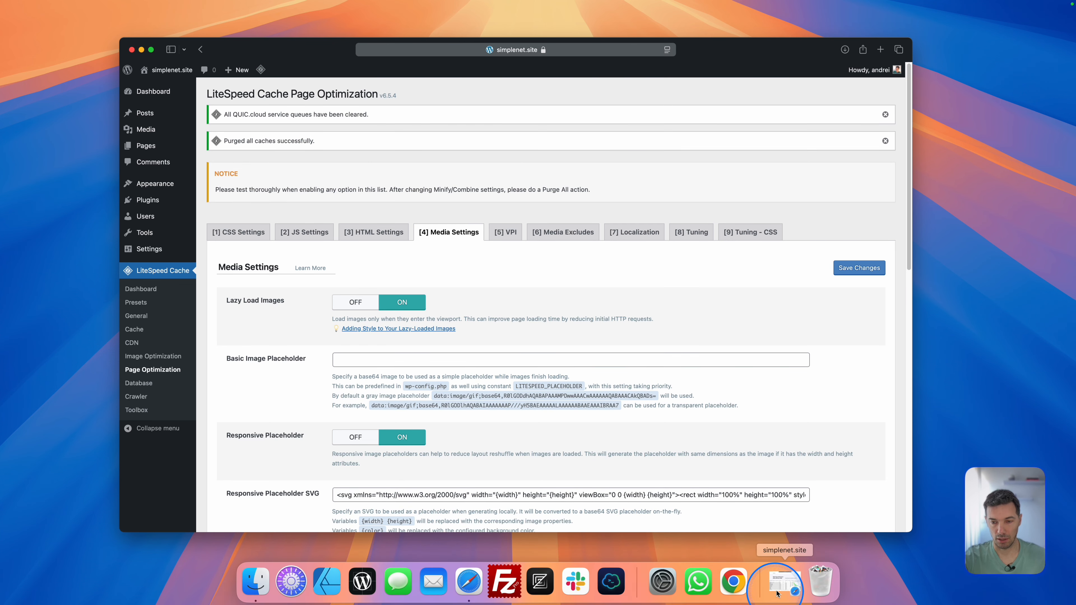
pyautogui.click(781, 583)
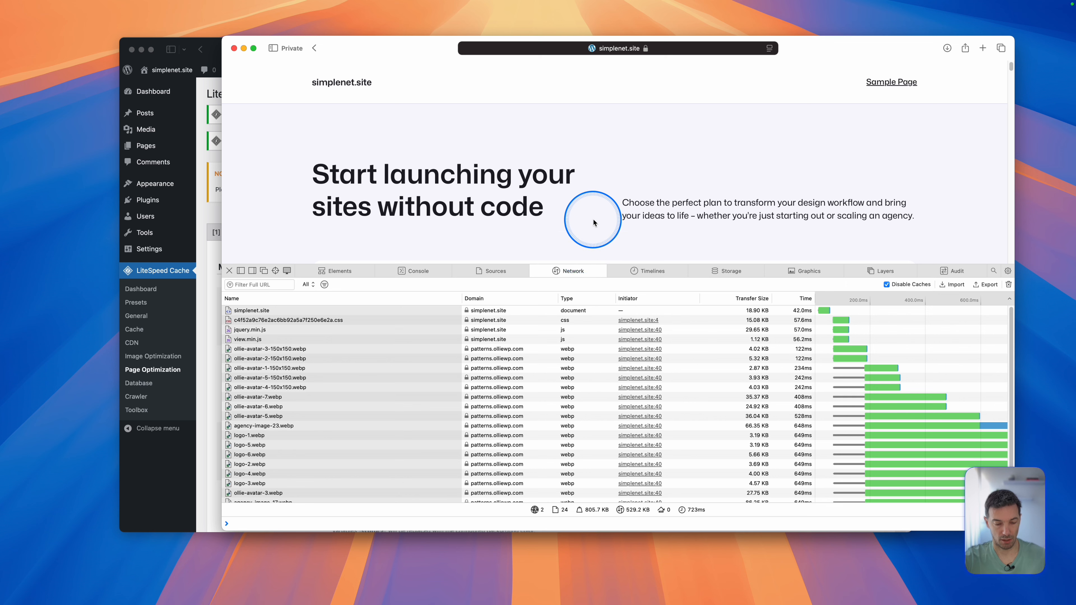
pyautogui.press('super+r')
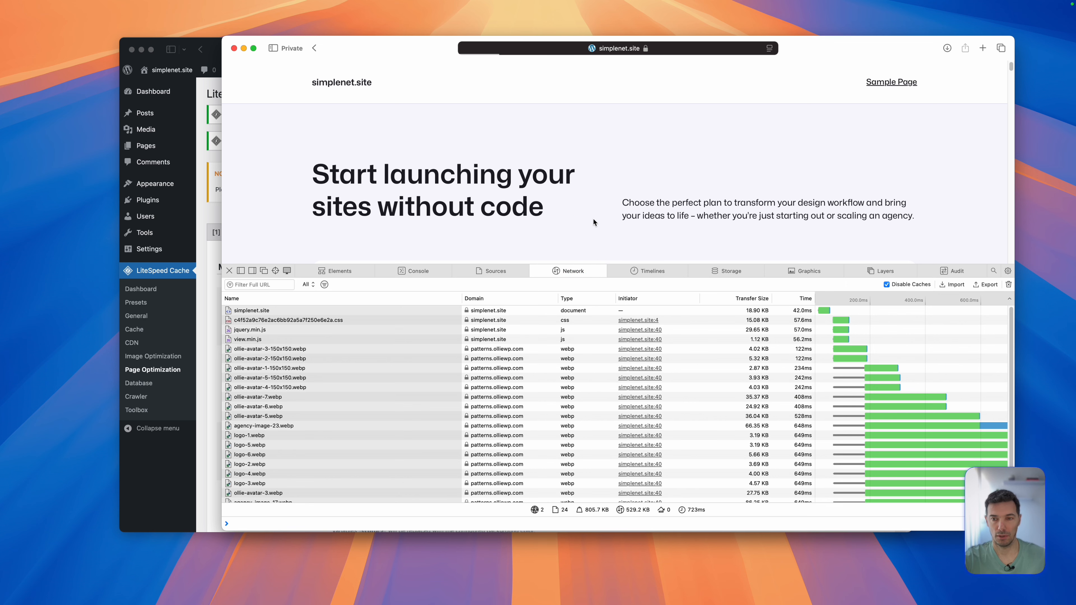
pyautogui.press('super+r')
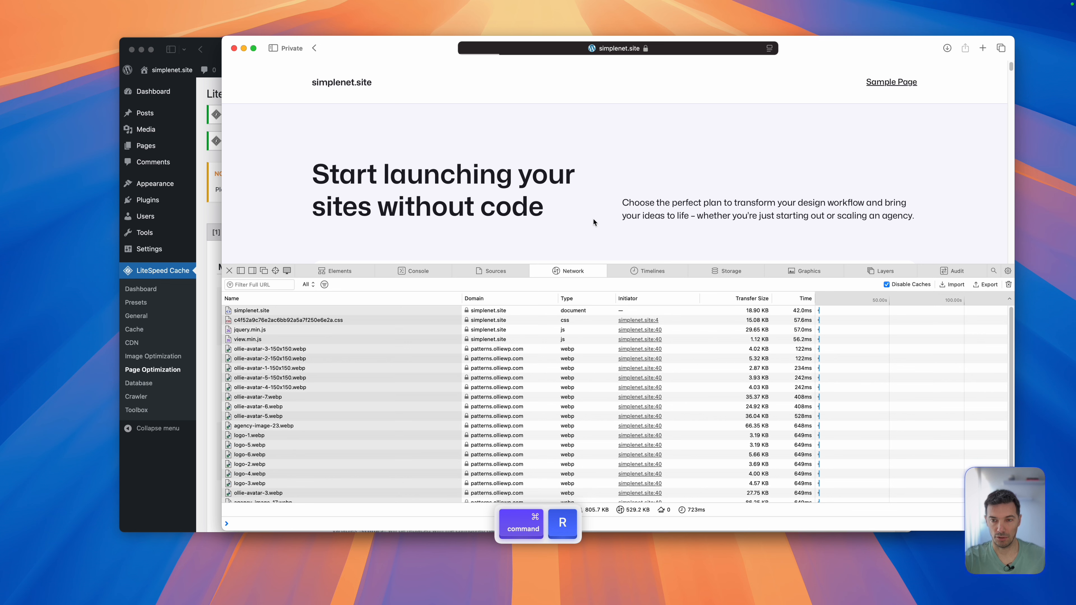
pyautogui.click(544, 381)
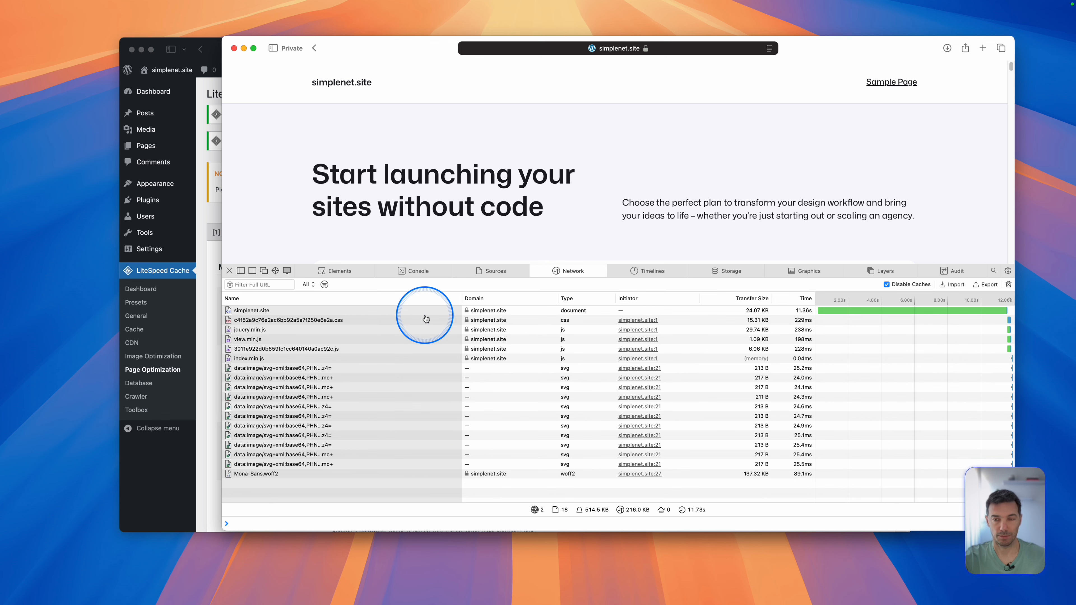
pyautogui.press('super+r')
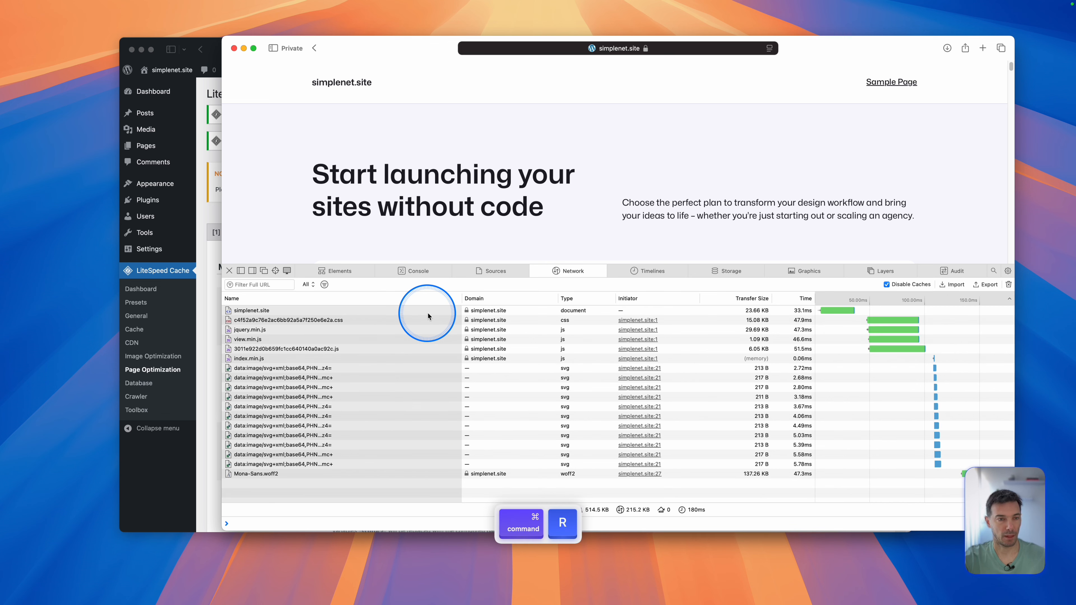
pyautogui.press('super+r')
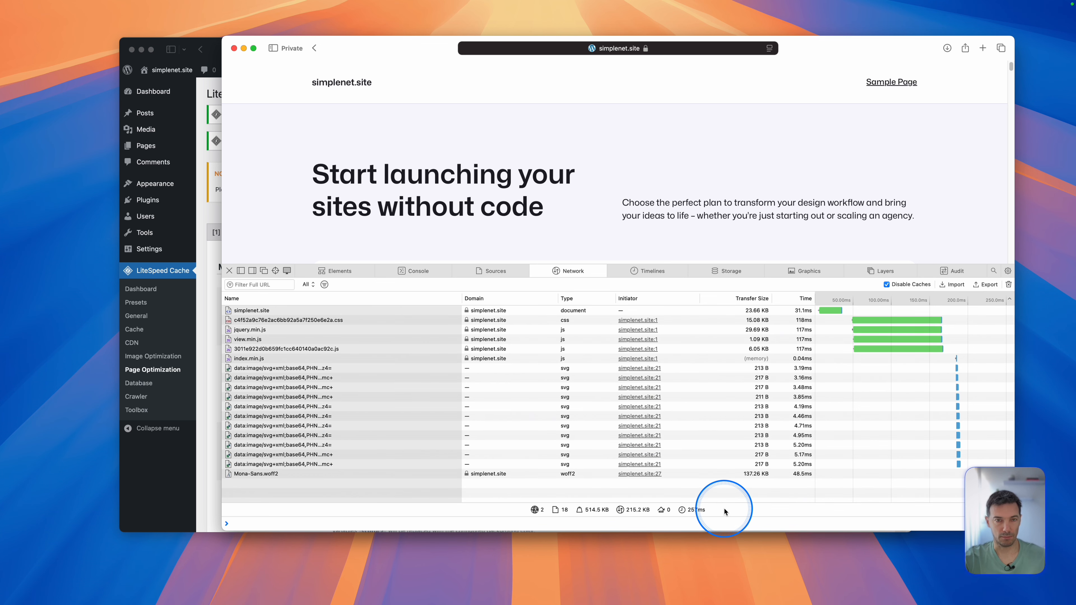
# Close the web inspector and look through the homepage sections to check that images load properly with lazy loading.
pyautogui.click(229, 271)
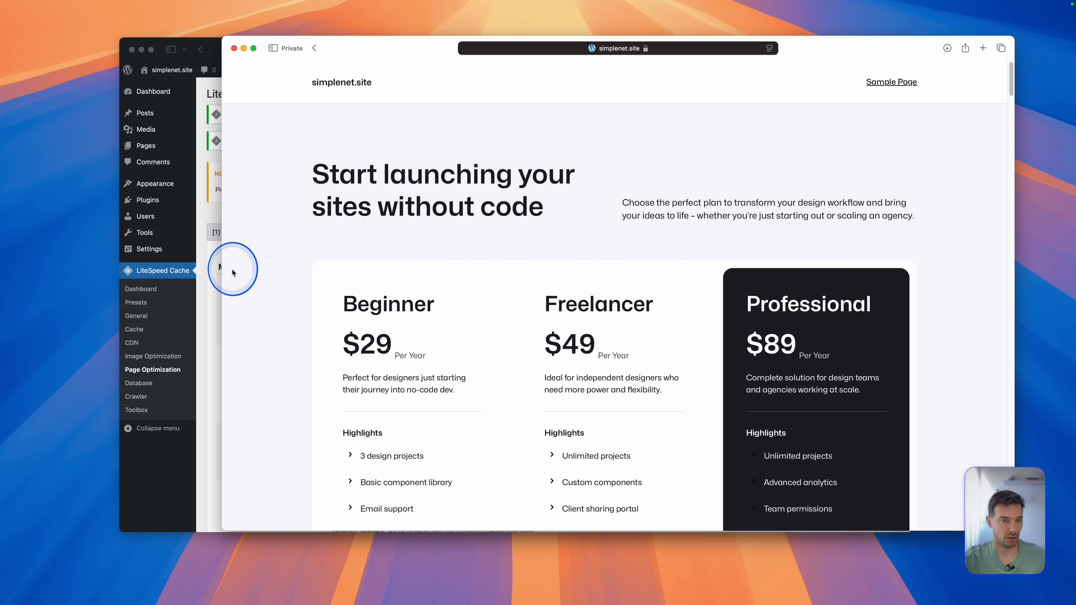
pyautogui.scroll(-7, 649, 355)
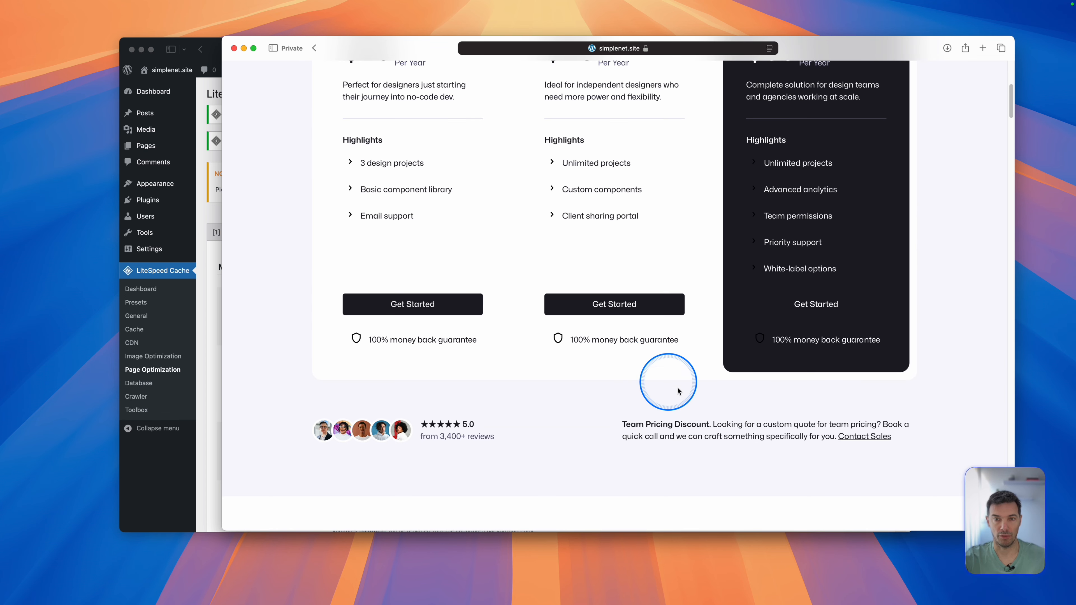
pyautogui.scroll(-11, 678, 391)
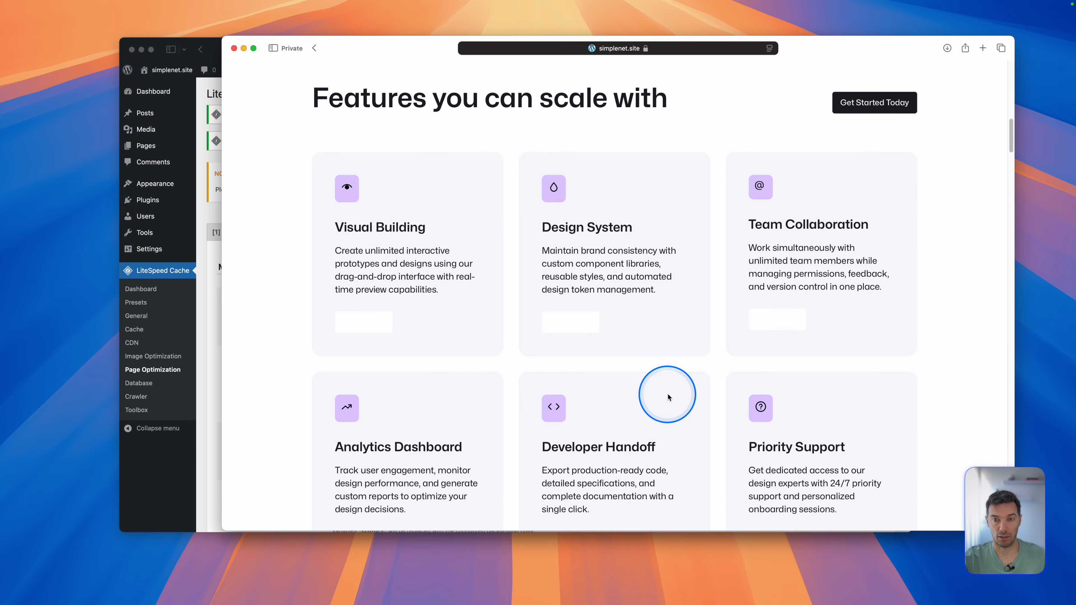
pyautogui.scroll(-17, 668, 396)
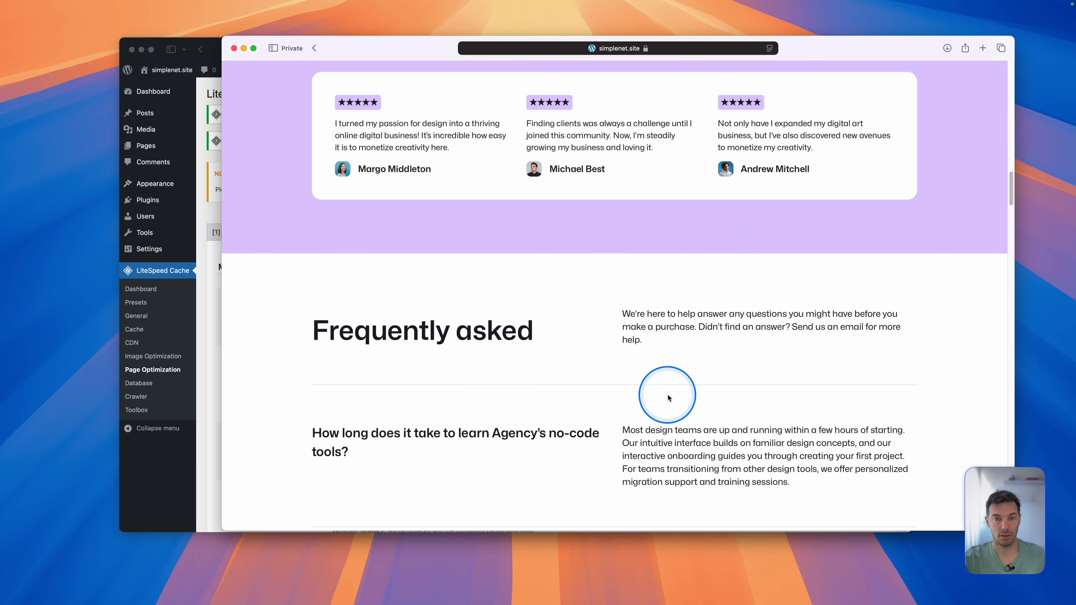
pyautogui.scroll(-16, 668, 398)
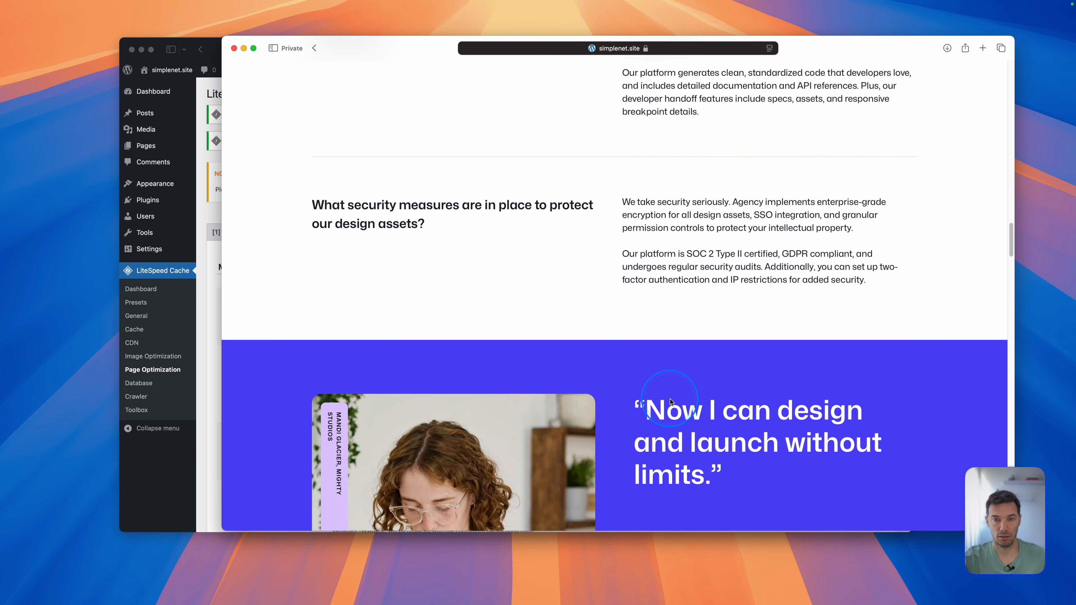
pyautogui.scroll(-5, 671, 401)
pyautogui.scroll(-8, 751, 385)
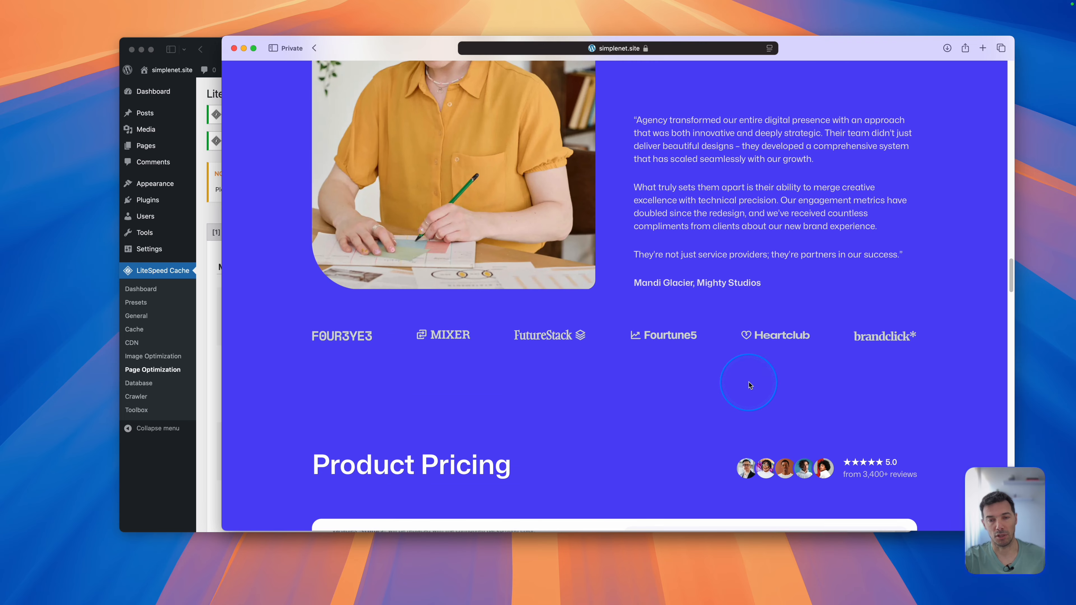
pyautogui.scroll(-8, 691, 379)
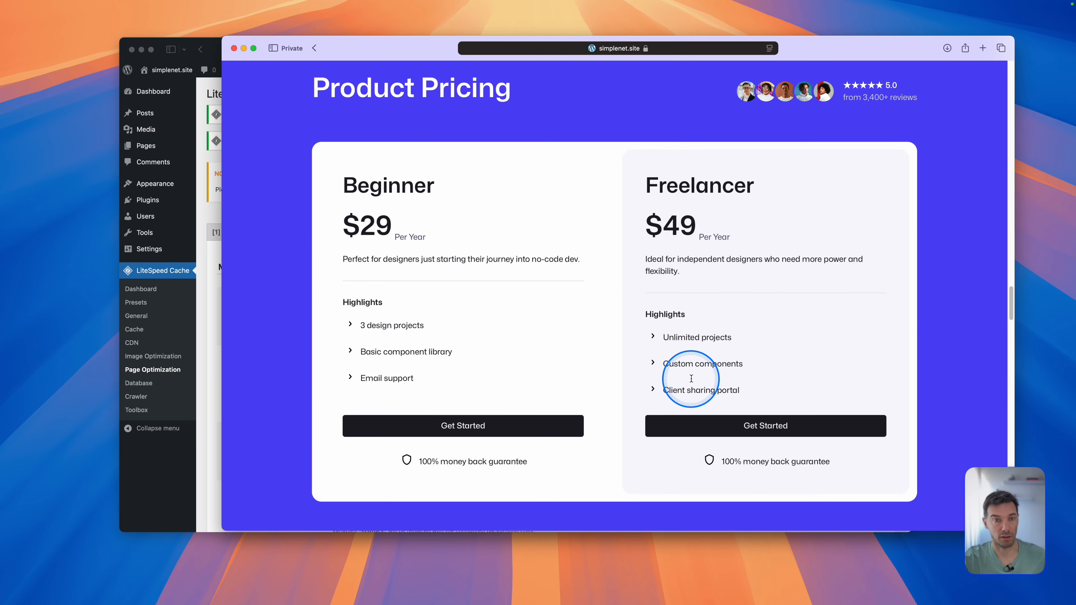
pyautogui.scroll(-10, 691, 379)
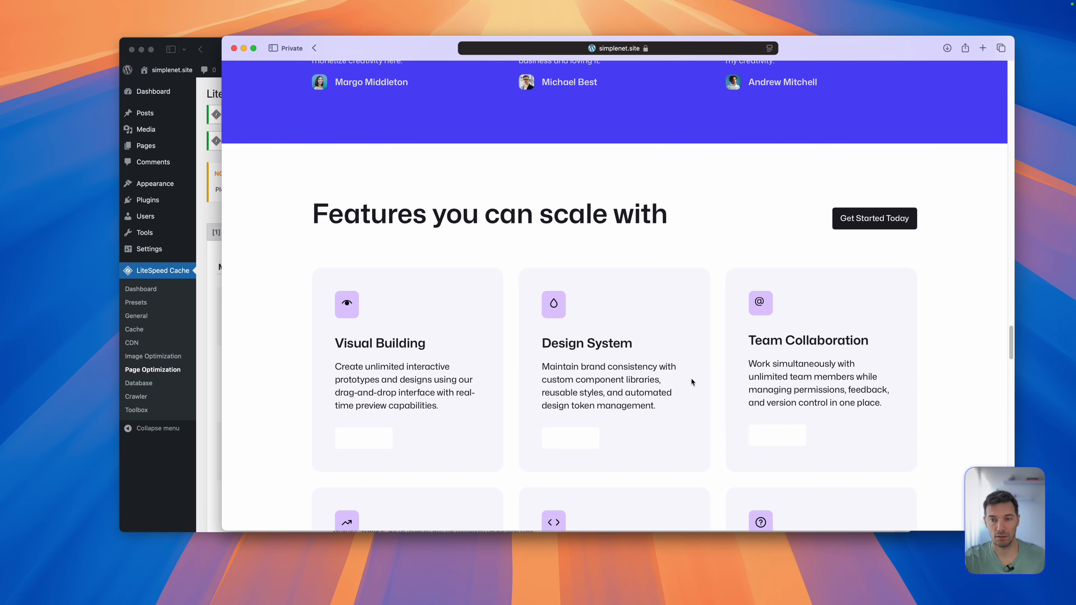
pyautogui.scroll(-10, 692, 379)
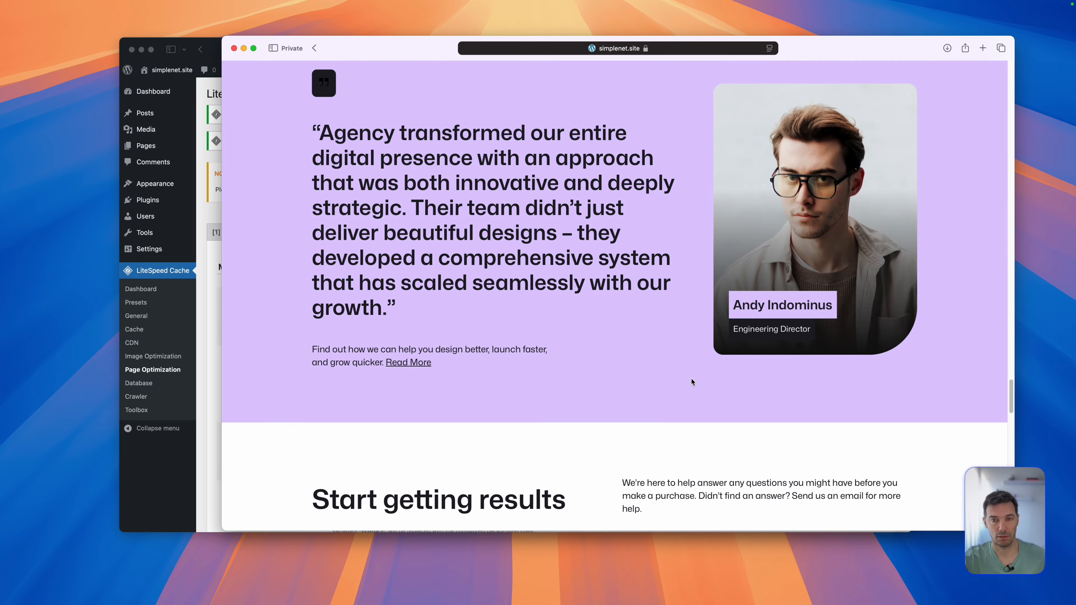
# Look through the remaining homepage sections down to the footer to check that they display properly.
pyautogui.scroll(-12, 691, 379)
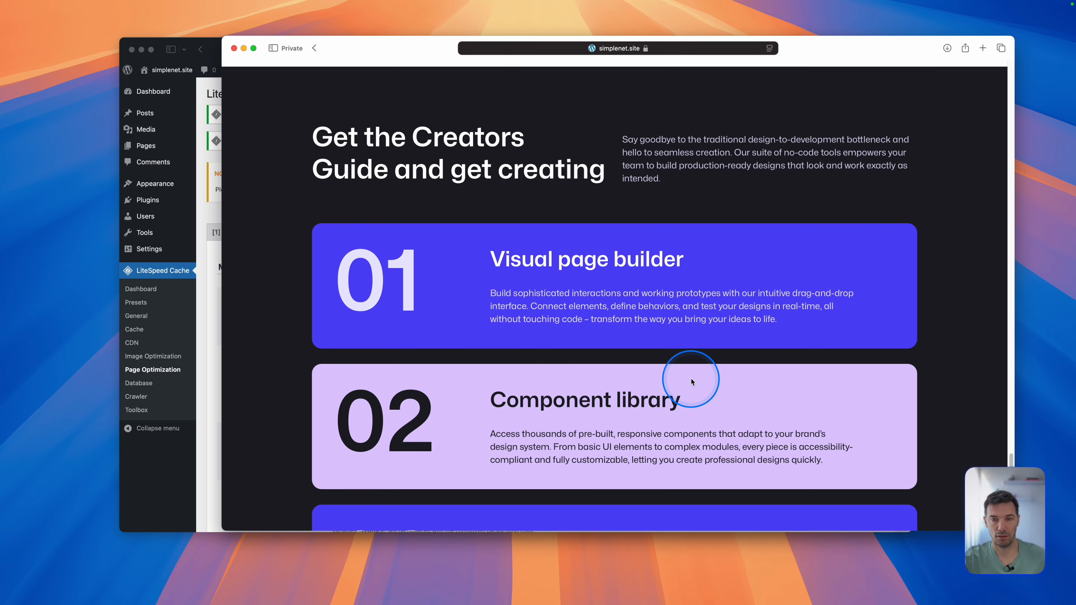
pyautogui.scroll(-10, 692, 378)
pyautogui.scroll(3, 975, 401)
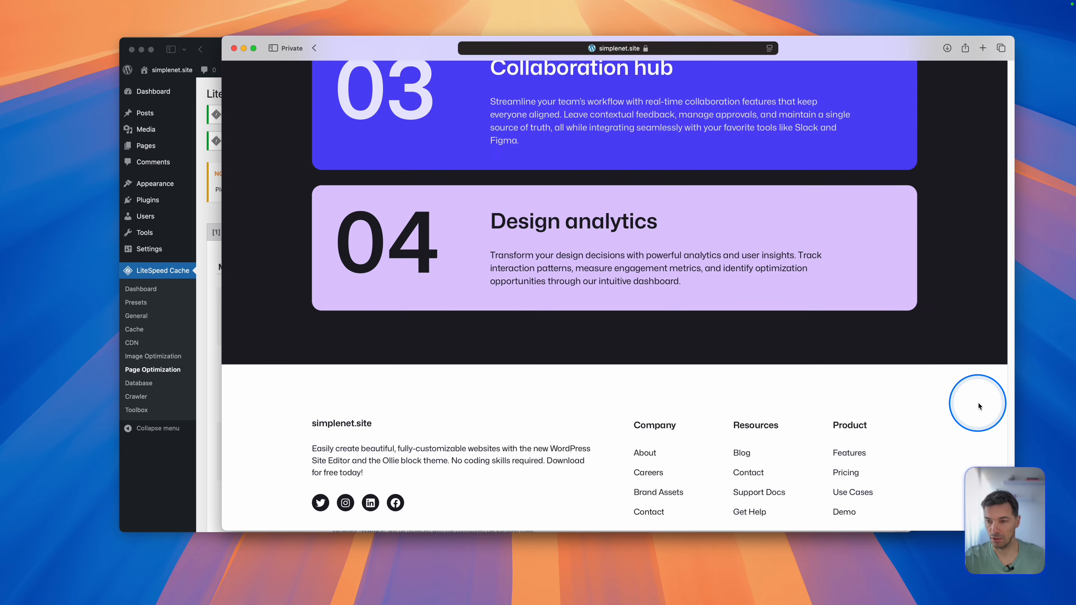
pyautogui.scroll(5, 932, 385)
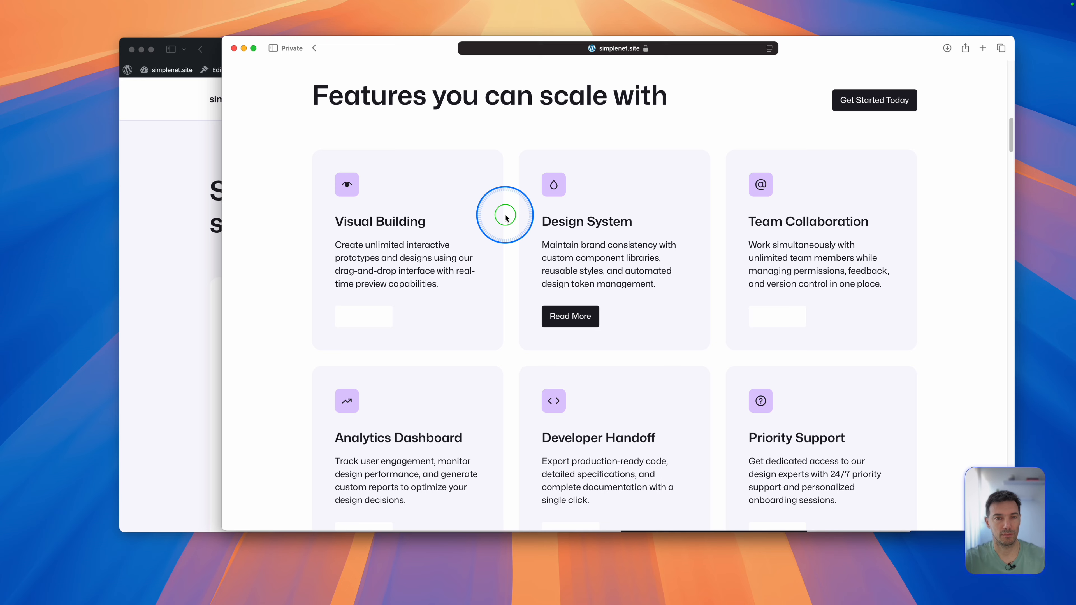
# Reopen the web inspector on the homepage's network requests and reload the page to record them.
pyautogui.rightClick(509, 214)
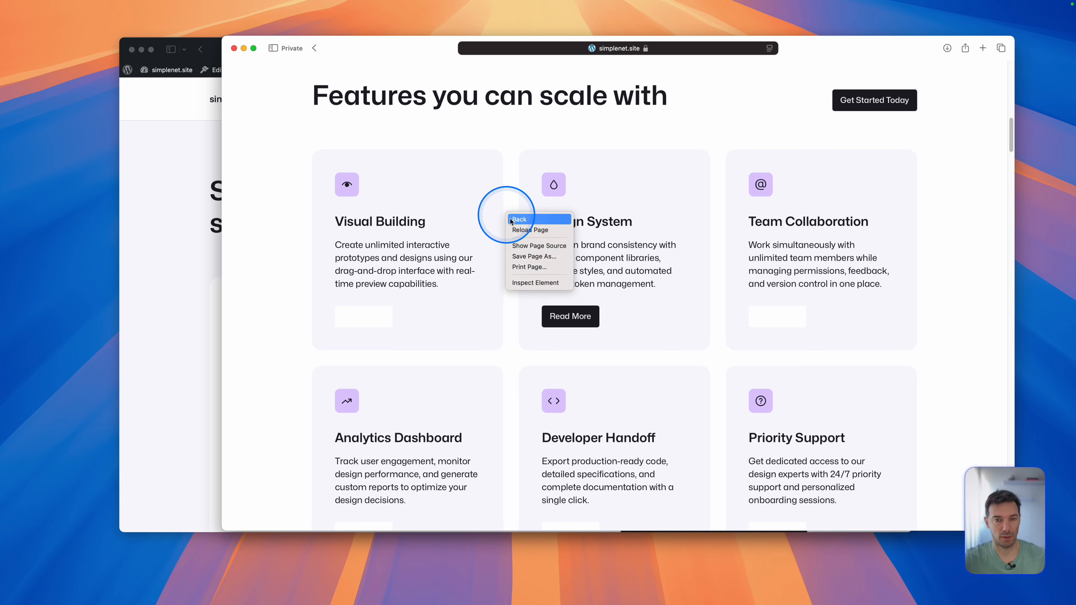
pyautogui.click(532, 281)
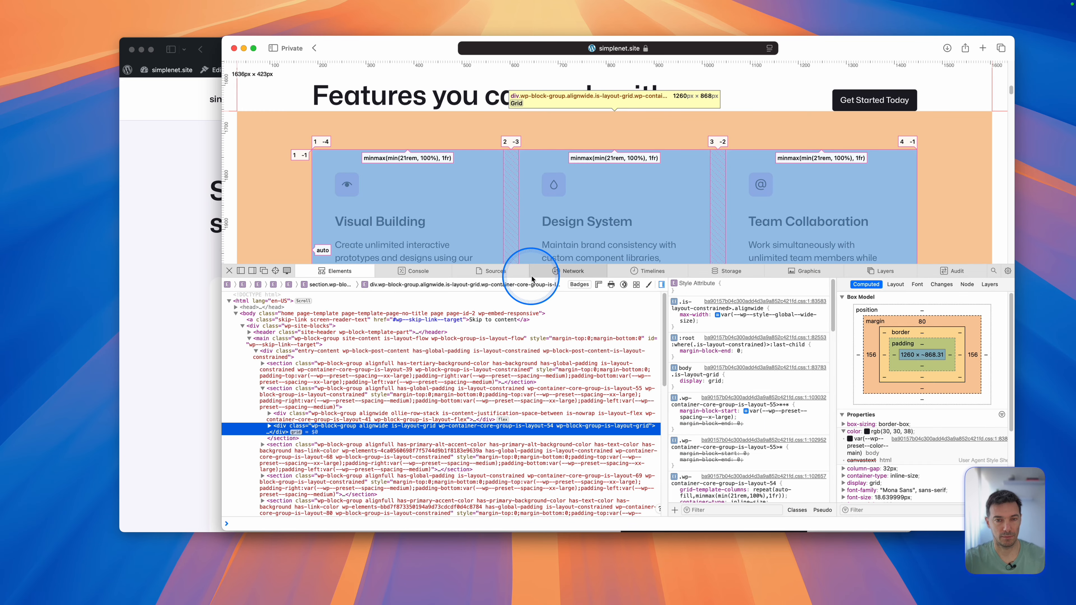
pyautogui.click(569, 272)
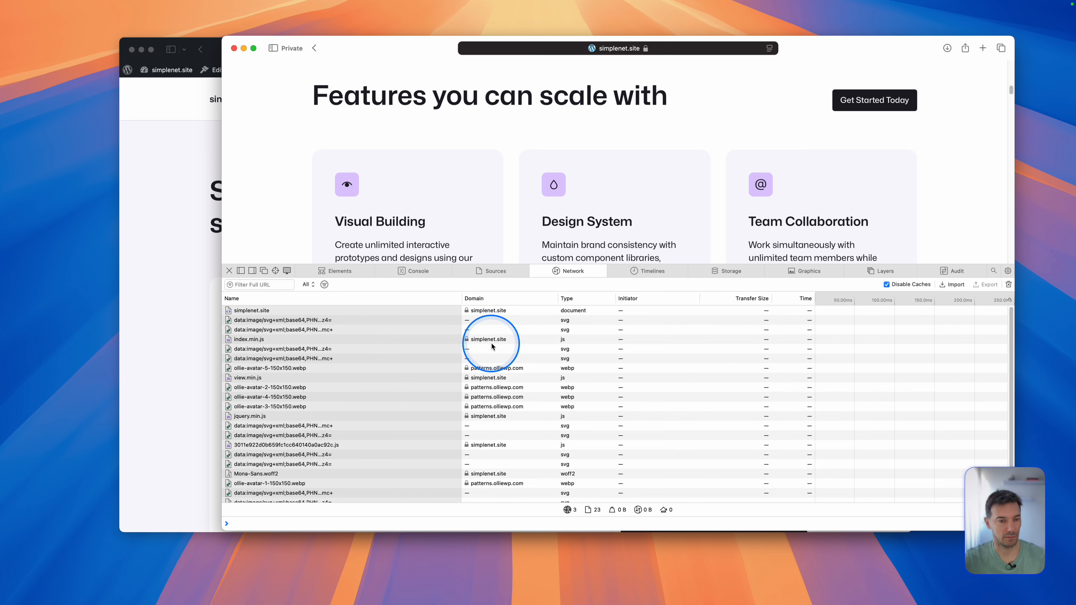
pyautogui.press('super+r')
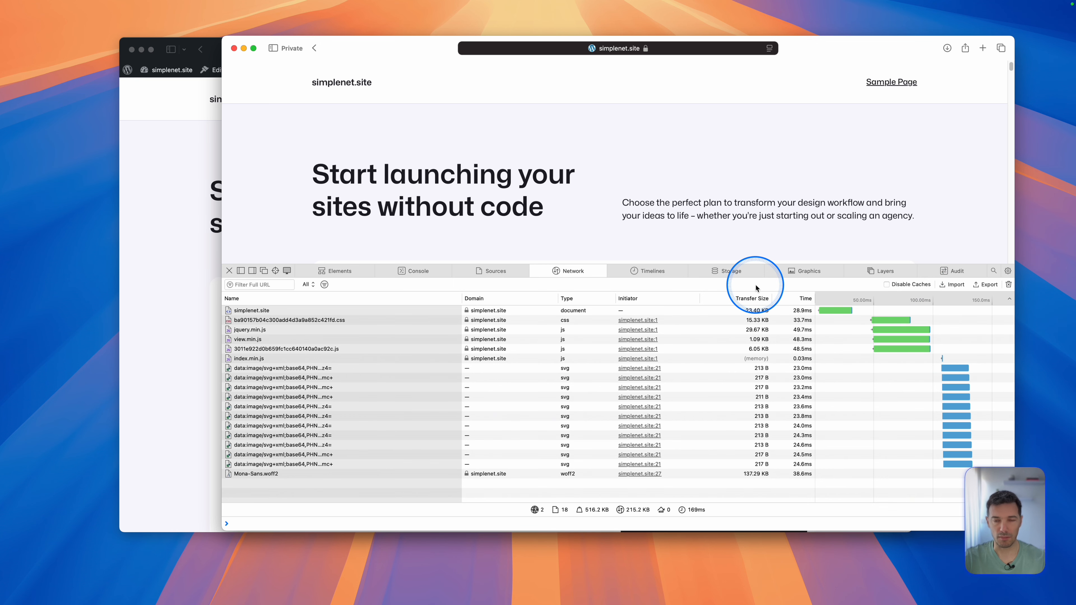
# With Disable Caches off, reload the homepage repeatedly and check the transferred data size and total load time.
pyautogui.press('super+r')
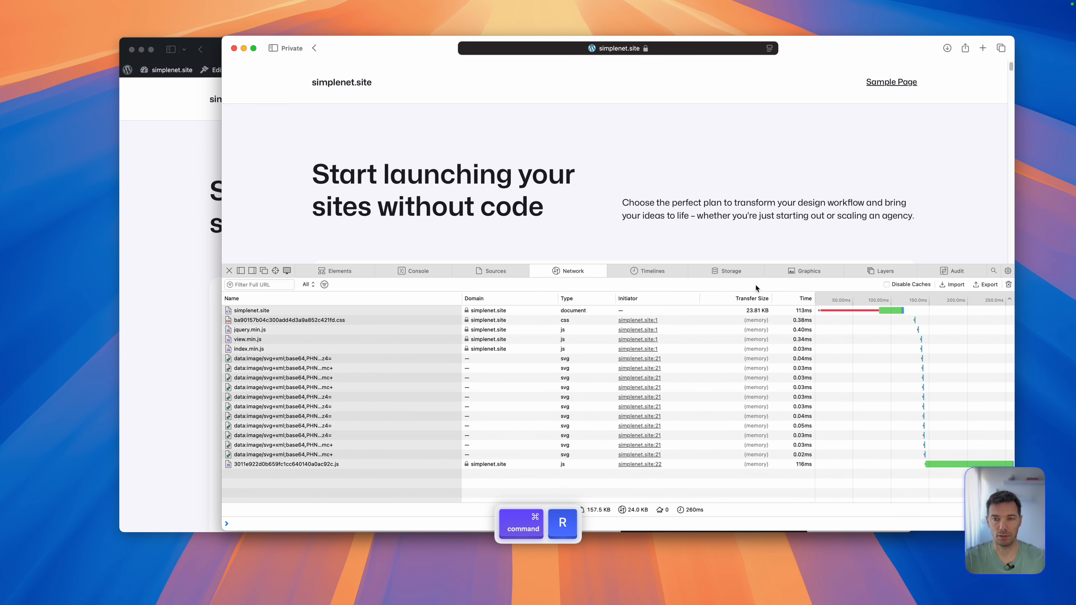
pyautogui.press('super+r')
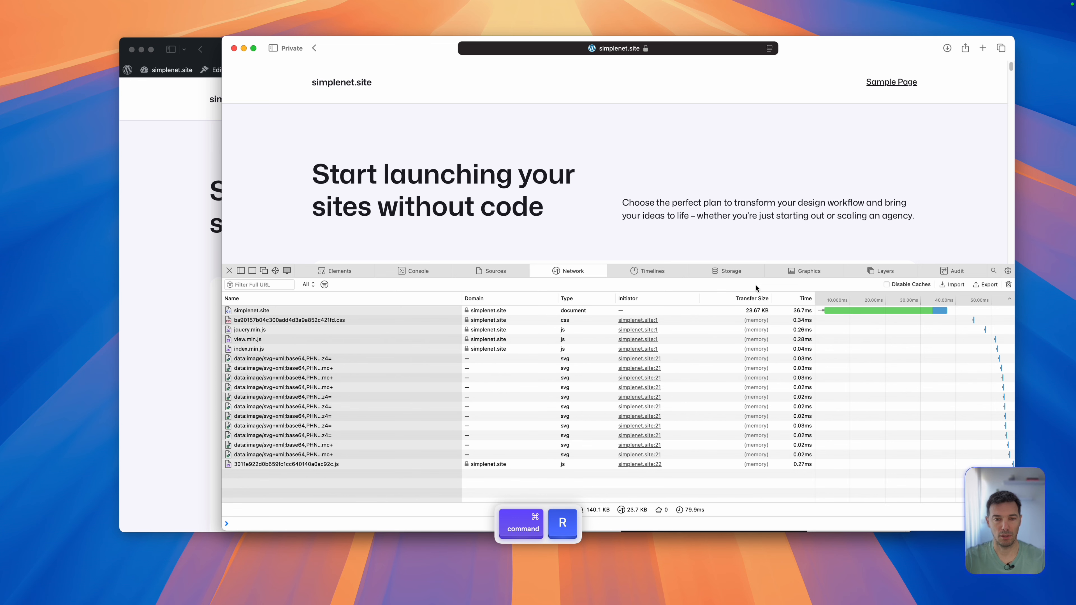
pyautogui.press('super+r')
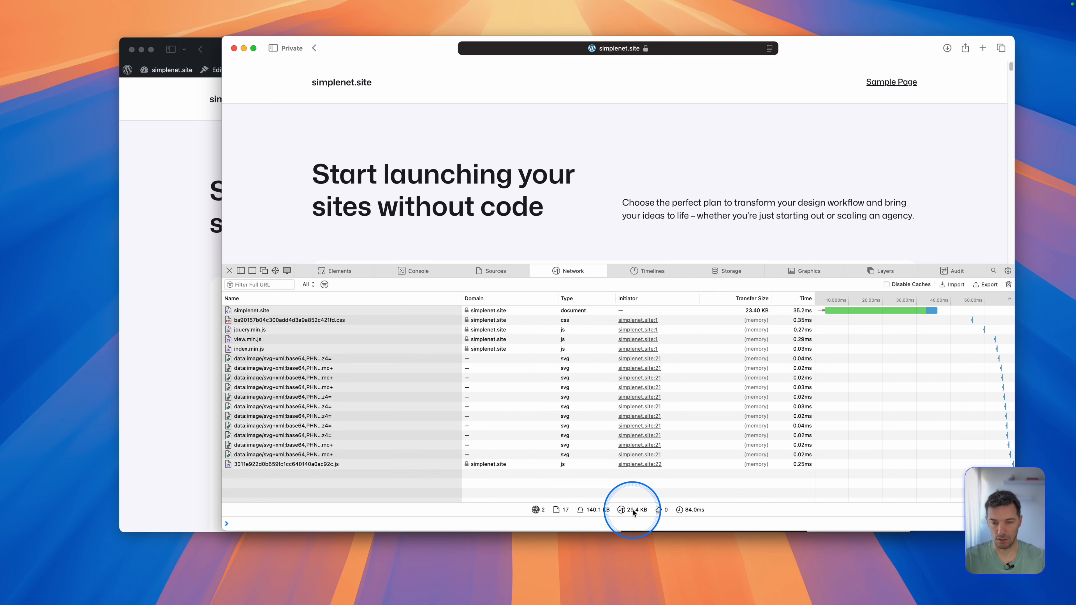
pyautogui.moveTo(633, 513)
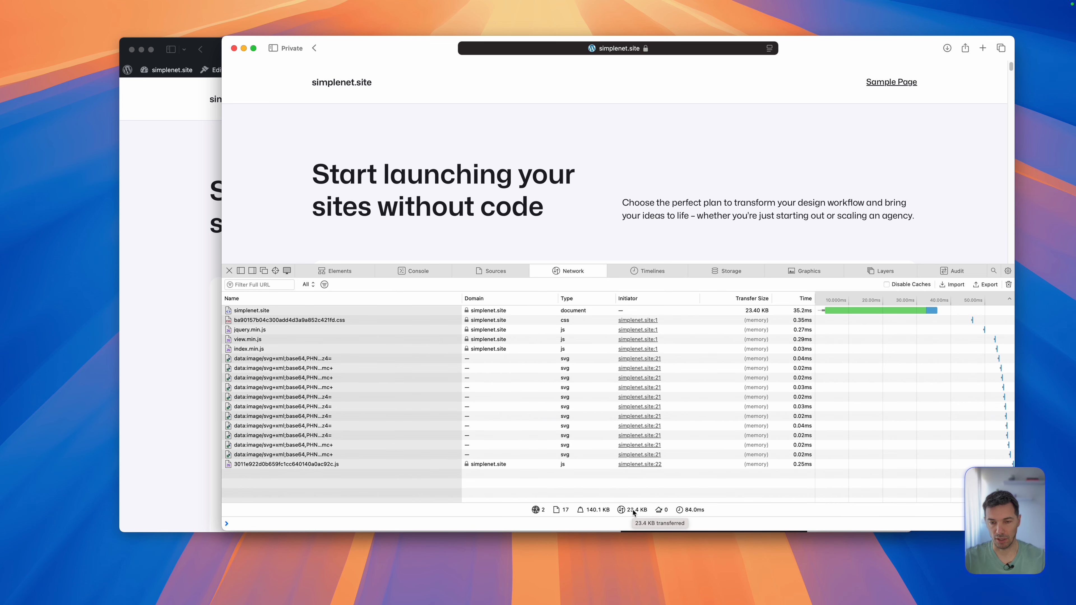
pyautogui.moveTo(678, 512)
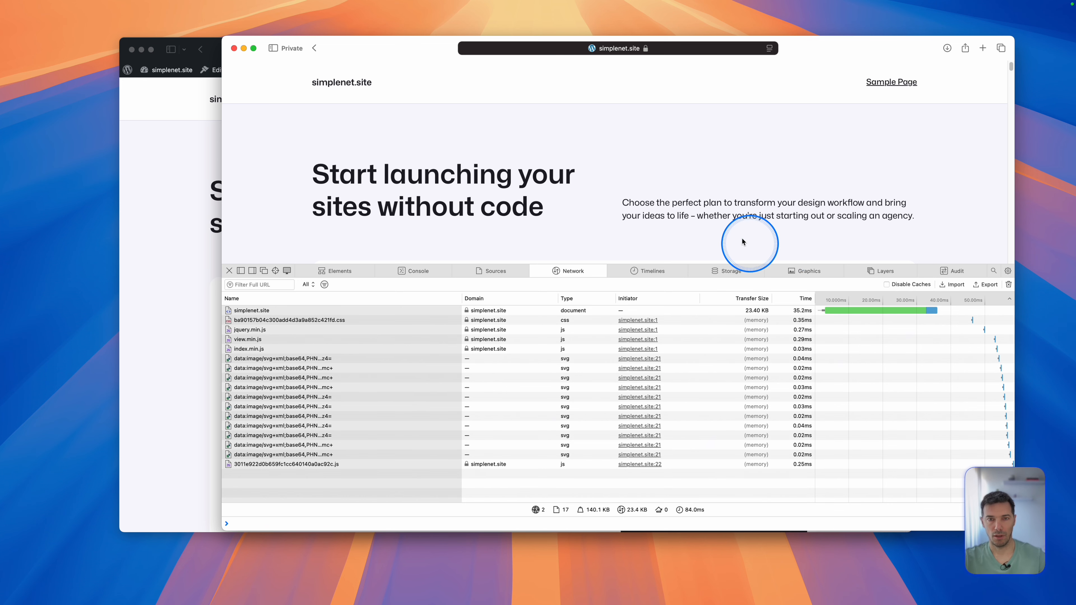
# Minimize the private window, return to the WordPress dashboard and open the LiteSpeed Cache Page Optimization settings.
pyautogui.click(244, 48)
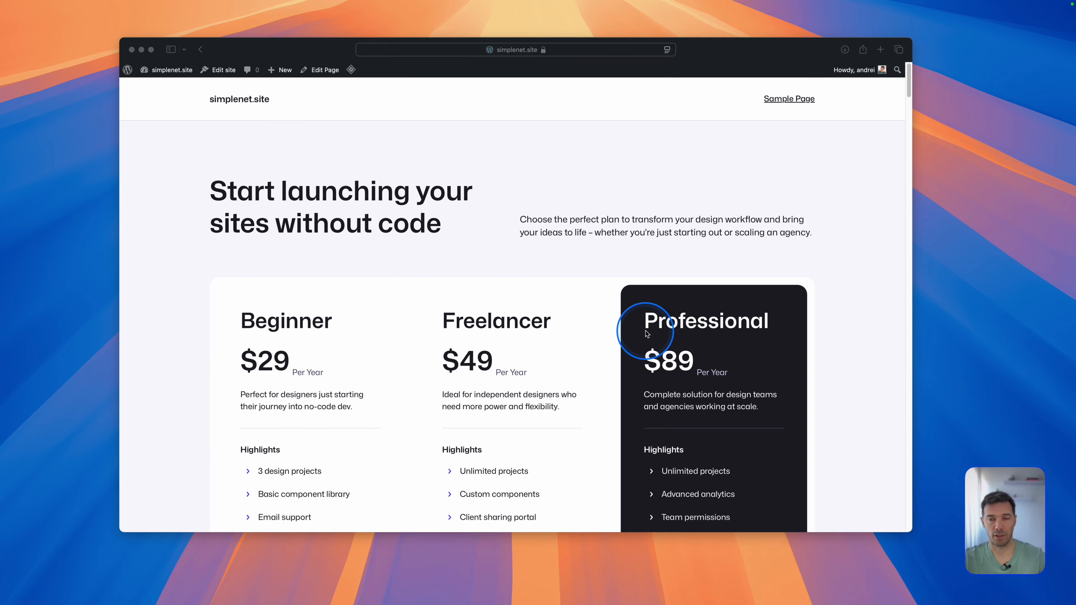
pyautogui.click(172, 70)
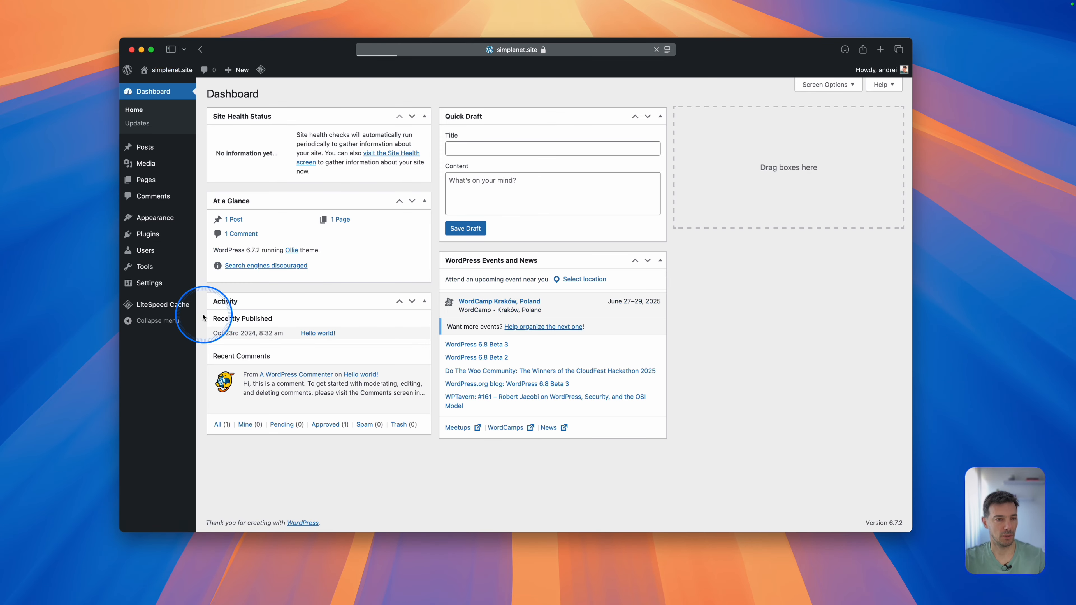
pyautogui.moveTo(157, 304)
pyautogui.click(240, 389)
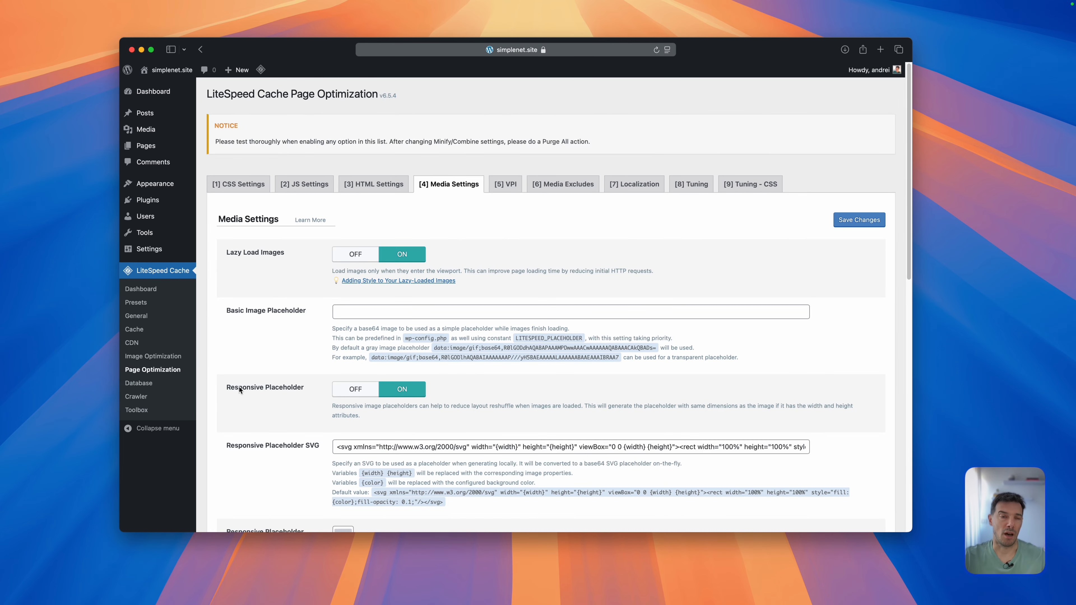
# Review the Media Excludes and Localization options, and return to the CSS Settings.
pyautogui.click(579, 191)
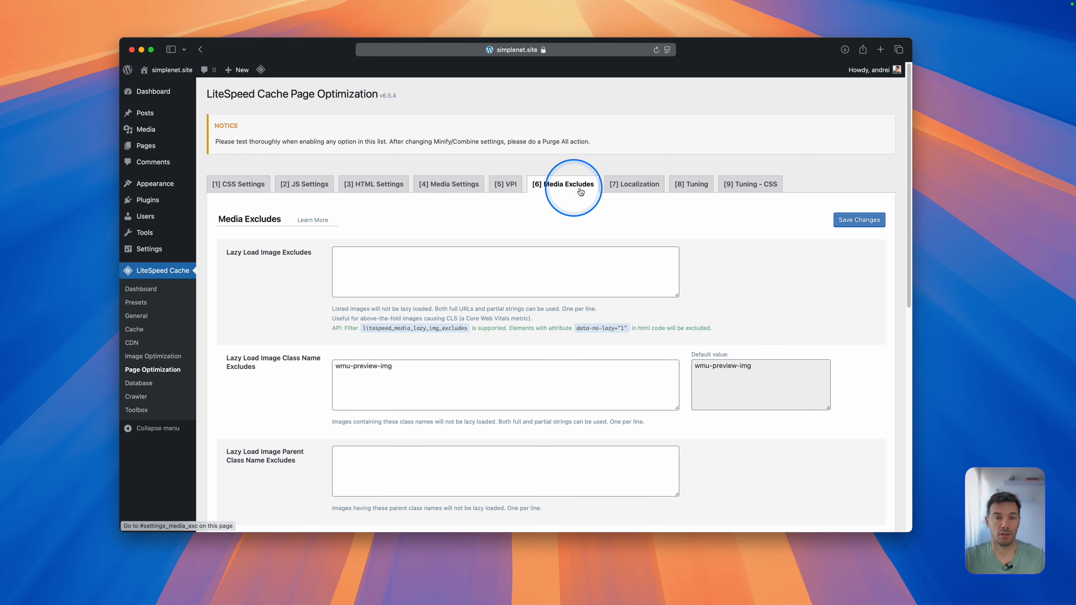
pyautogui.click(636, 184)
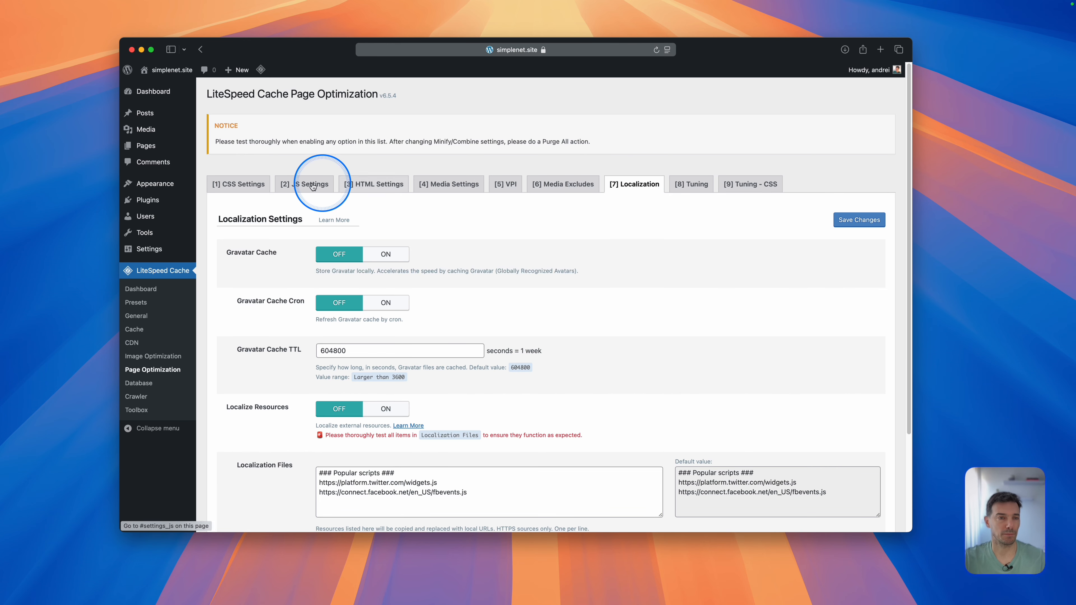
pyautogui.click(248, 185)
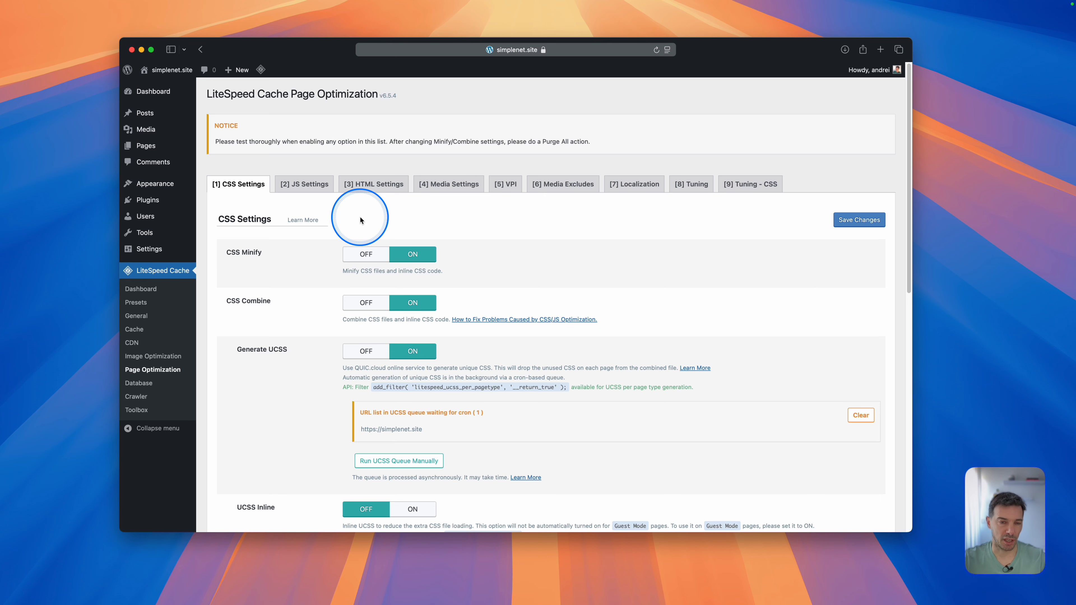